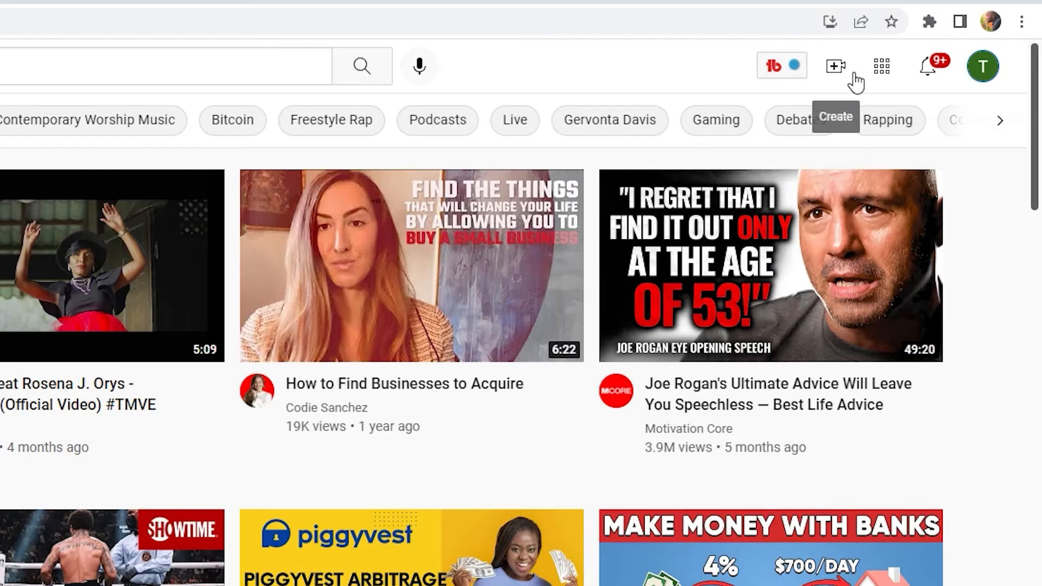
# - Start uploading the video file '3 crucial tips on how to edit your first video' via Create > Upload video
pyautogui.click(842, 73)
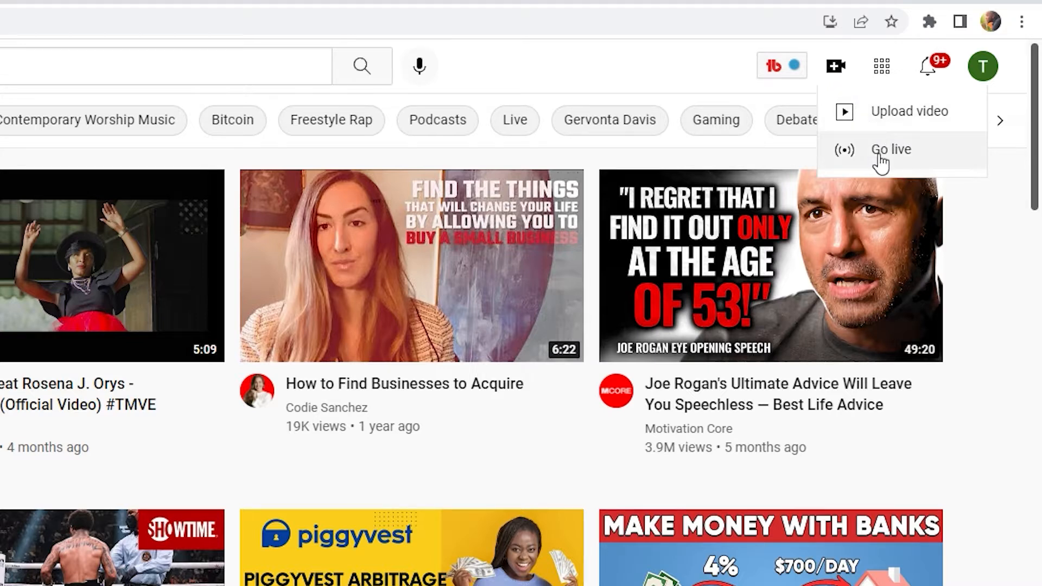
pyautogui.click(909, 115)
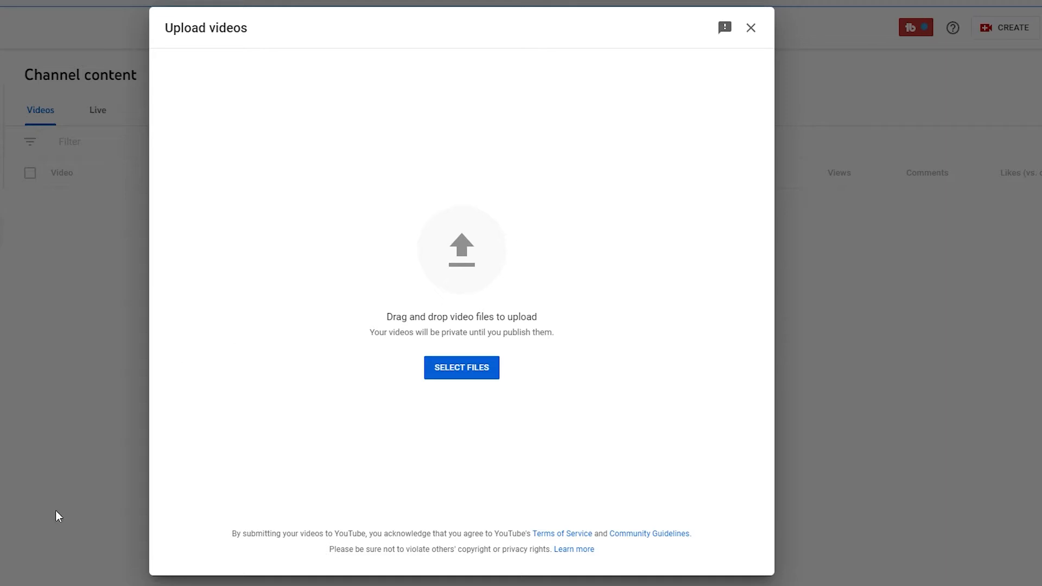
pyautogui.click(482, 378)
pyautogui.click(461, 271)
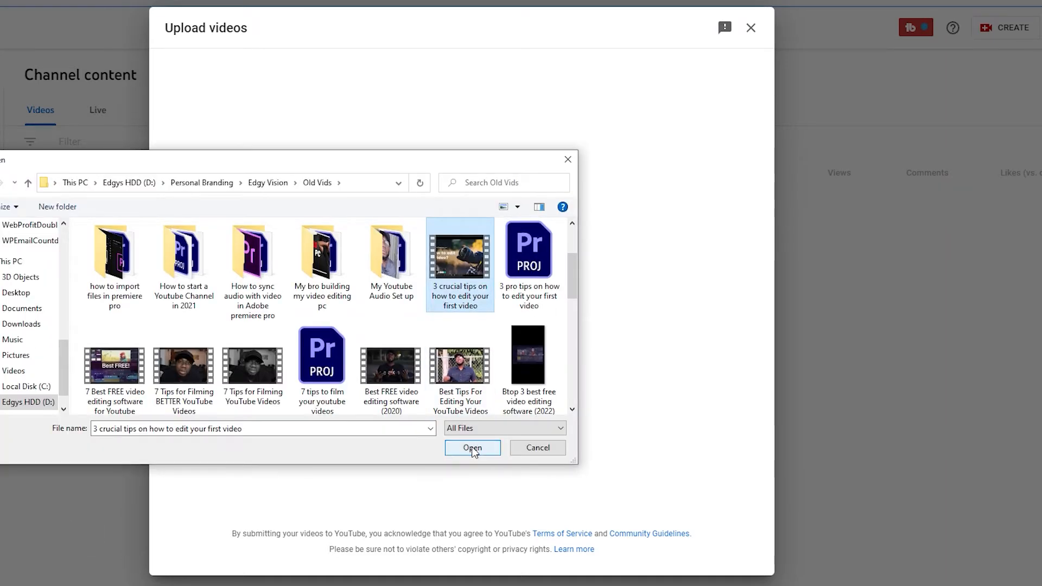
pyautogui.click(472, 448)
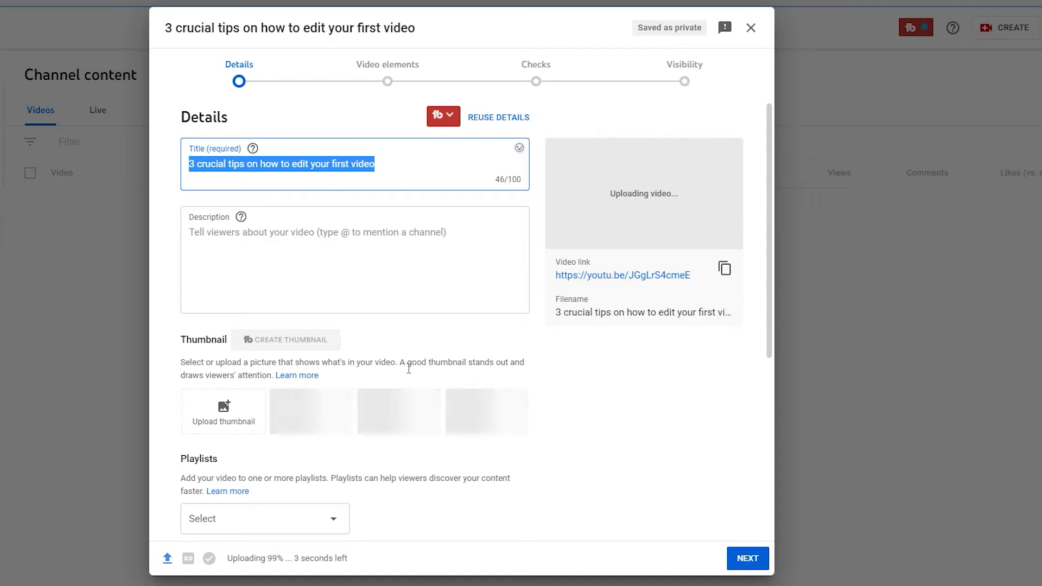
# - Retitle the video 'how to properly upload videos on YouTube the right way'
pyautogui.write('how to')
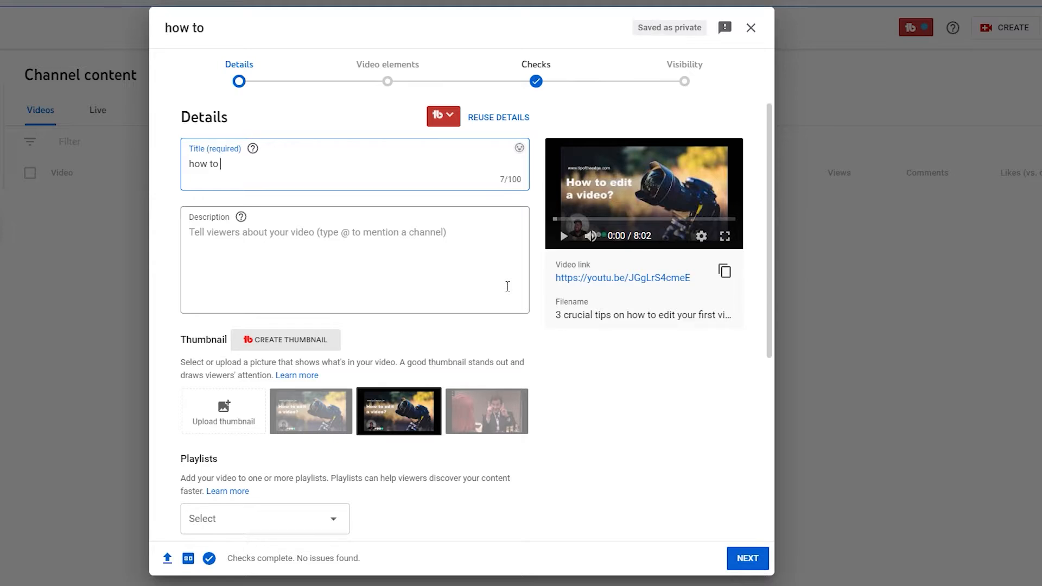
pyautogui.write('properly upload videos on Yo')
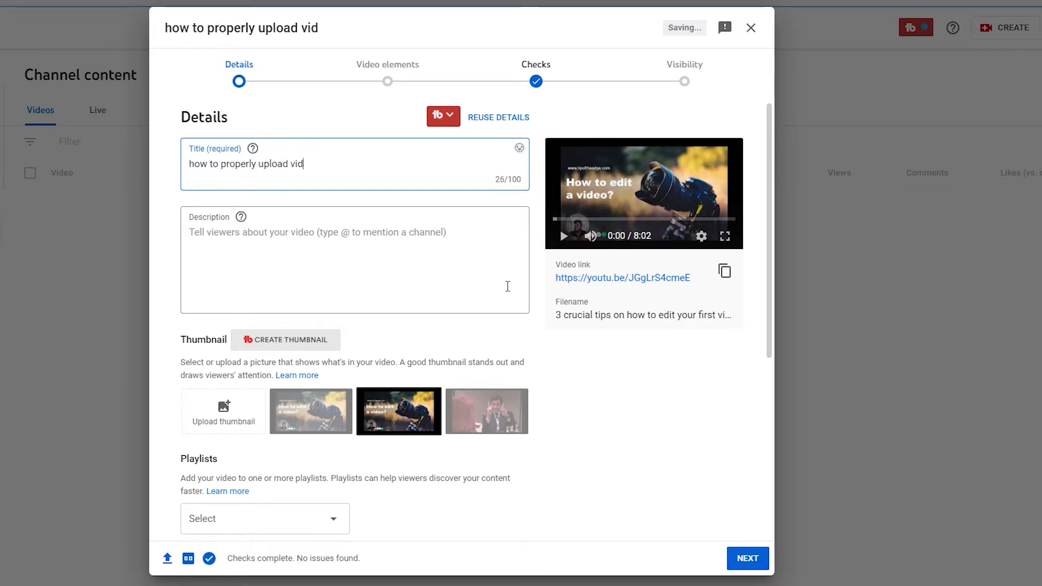
pyautogui.write('uTube the right way')
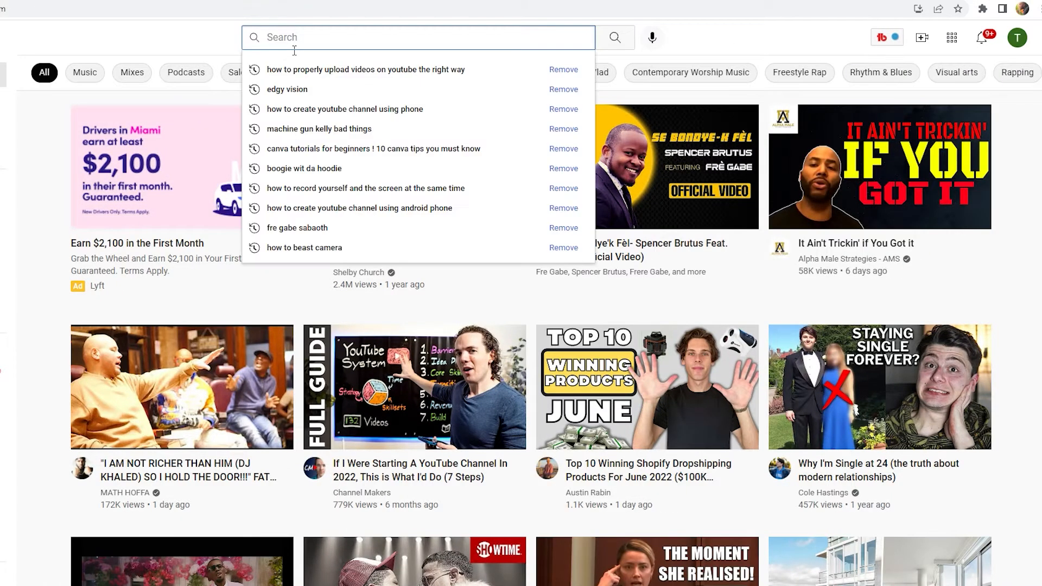
# - Search YouTube for 'how to upload videos on youtube' and show its keyword score
pyautogui.write('how to up')
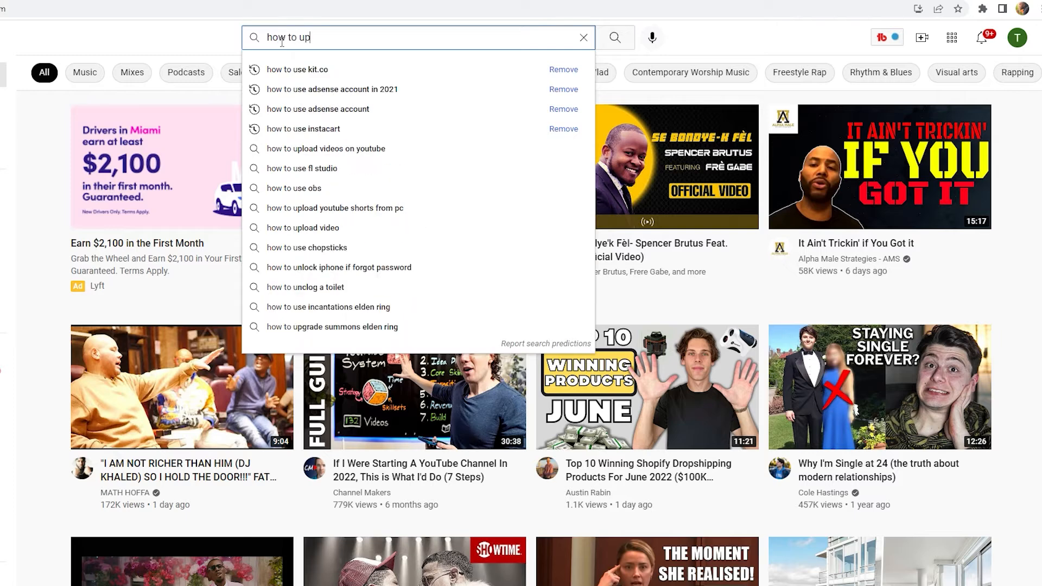
pyautogui.write('load videos on you')
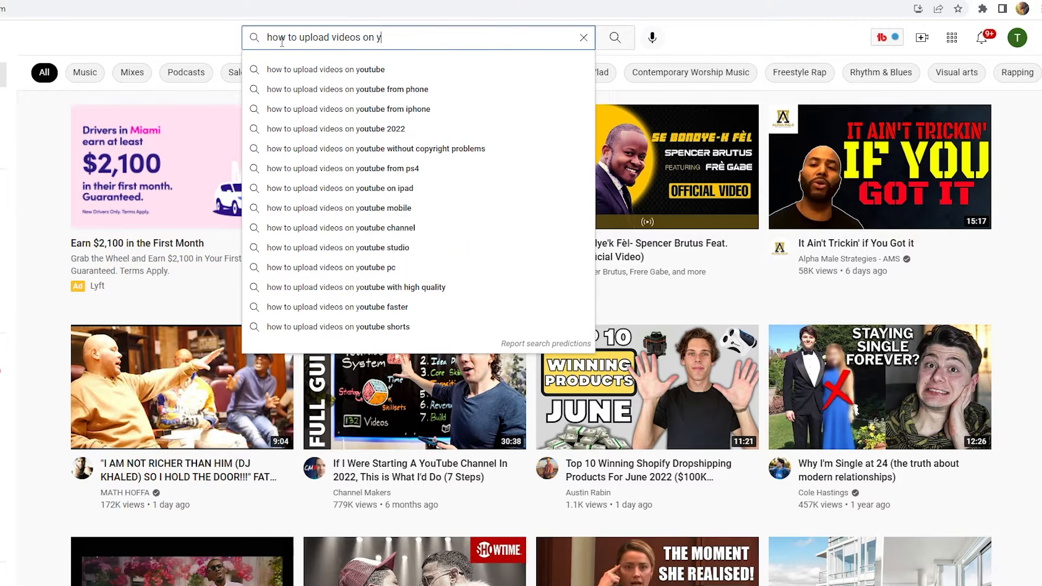
pyautogui.click(356, 73)
pyautogui.scroll(-2, 100, 562)
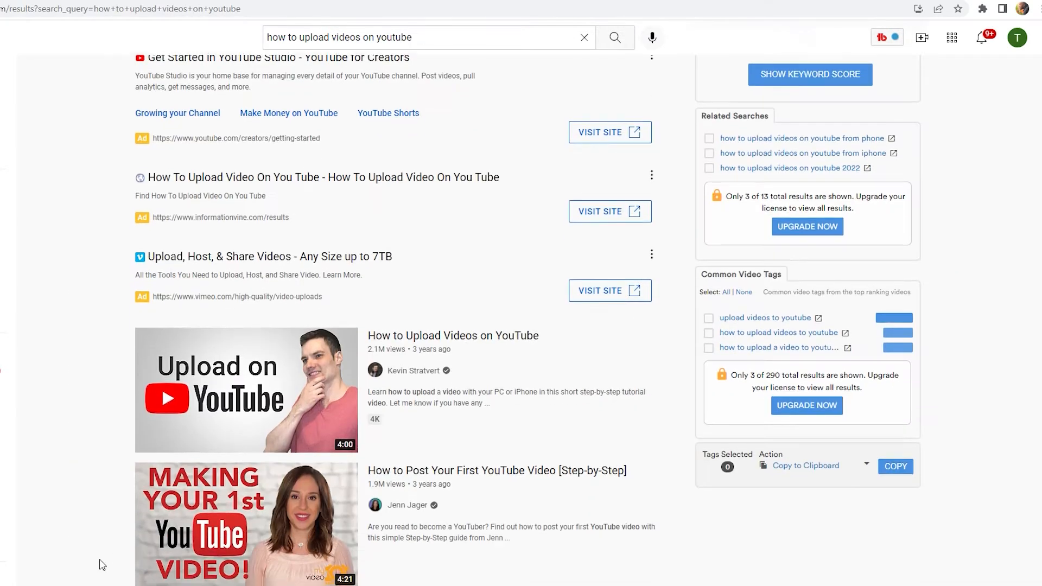
pyautogui.moveTo(402, 282)
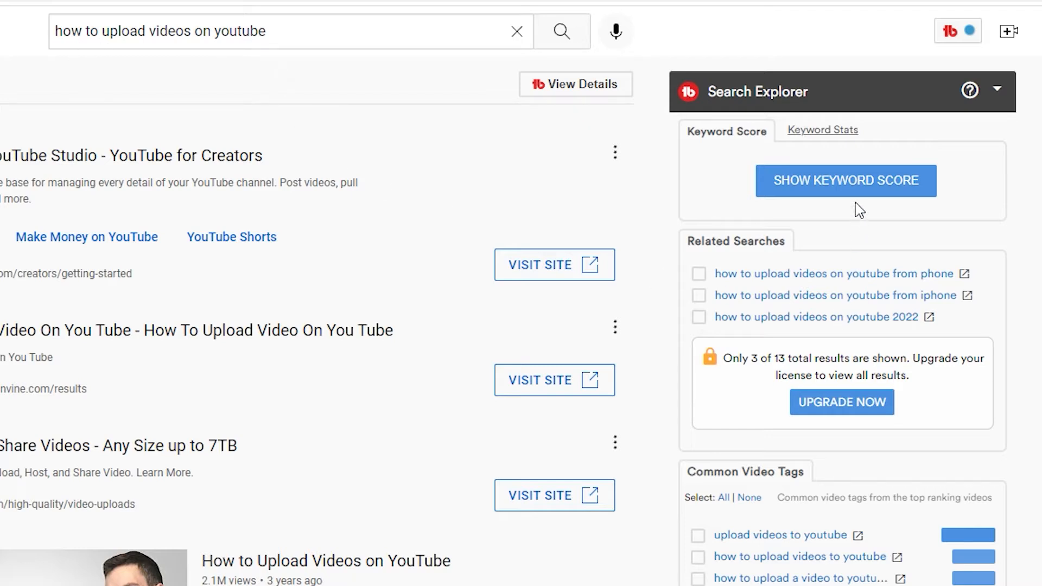
pyautogui.click(861, 181)
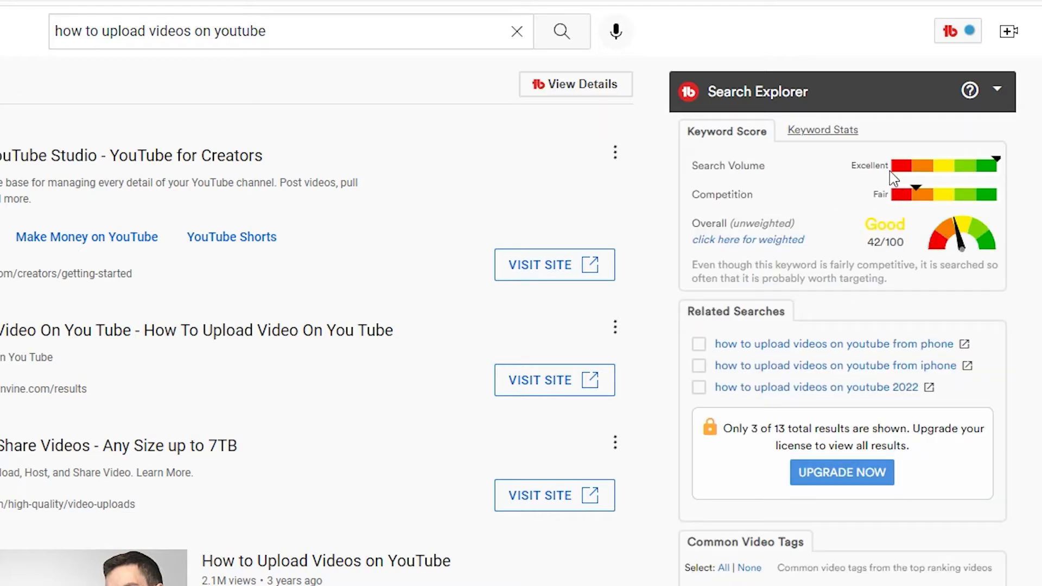
# - Rerun the search with ' in 2022' appended to the query
pyautogui.click(306, 39)
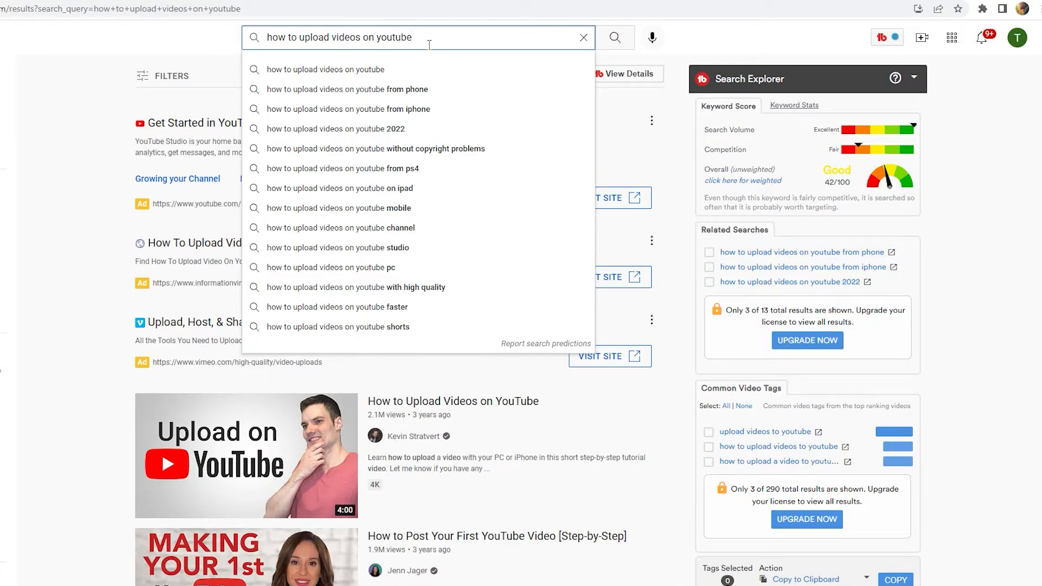
pyautogui.write('in')
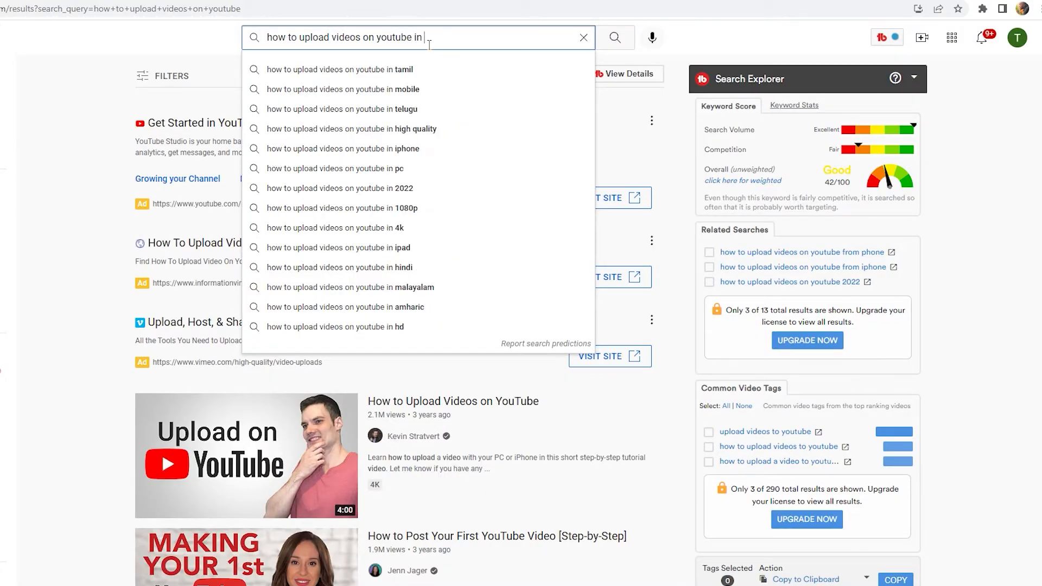
pyautogui.write(' 2022')
pyautogui.press('Return')
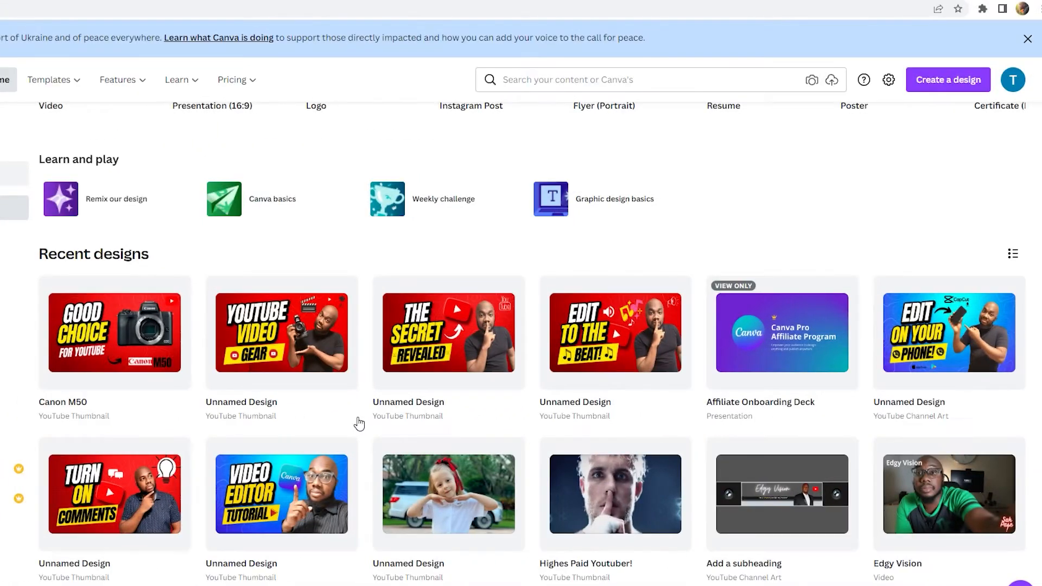
# - Search Canva for thumbnail templates and open the Learn Digital Marketing template
pyautogui.scroll(-1, 359, 424)
pyautogui.scroll(-1, 359, 423)
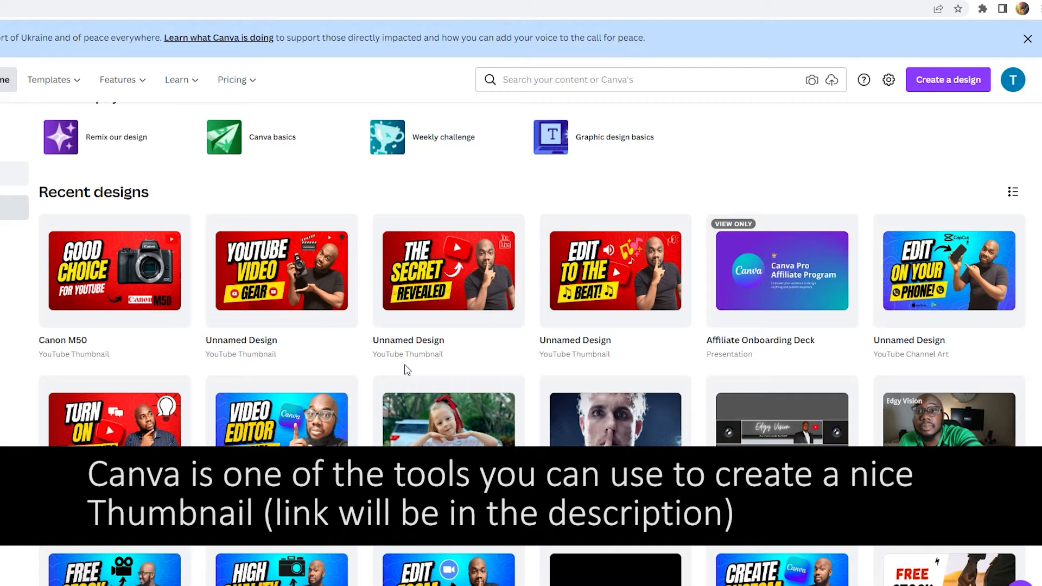
pyautogui.scroll(7, 408, 368)
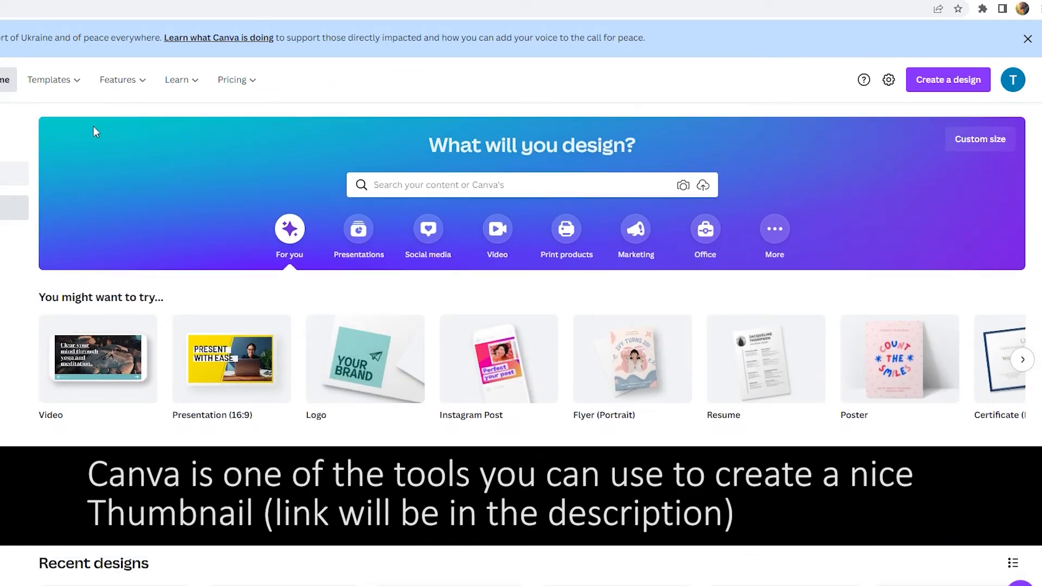
pyautogui.click(483, 191)
pyautogui.write('thumb')
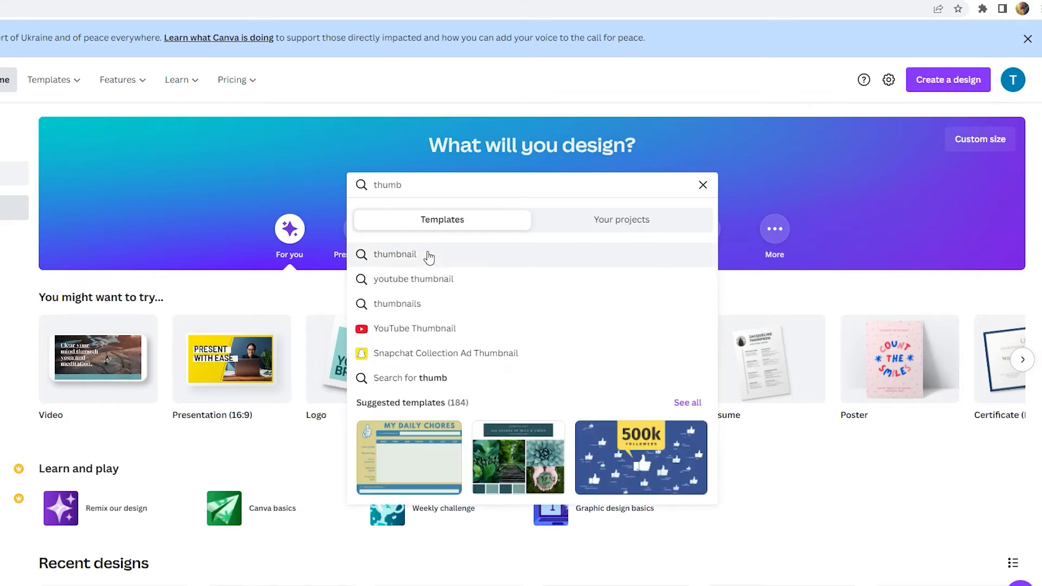
pyautogui.click(429, 257)
pyautogui.scroll(-6, 776, 412)
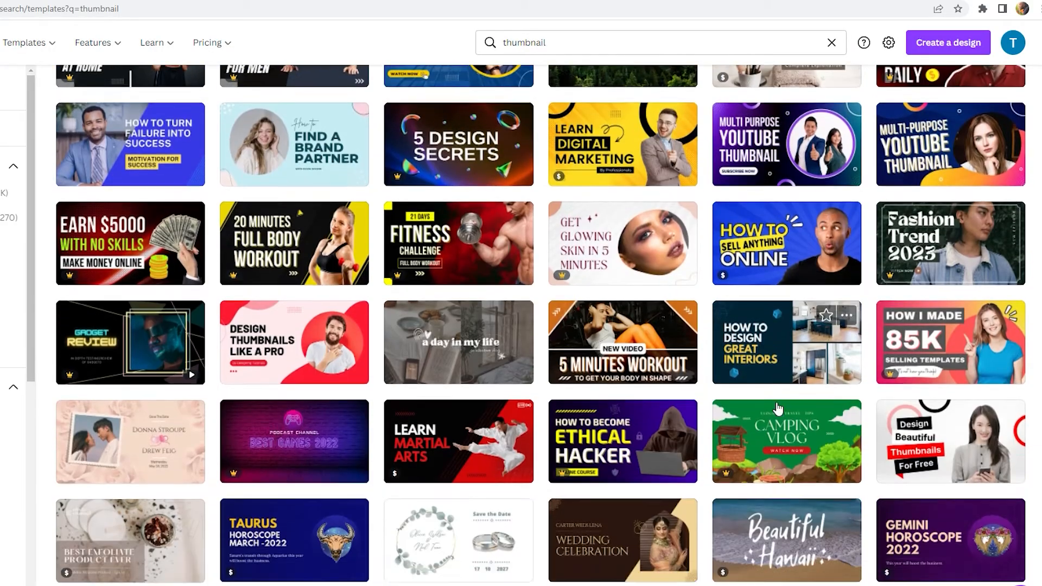
pyautogui.scroll(6, 699, 282)
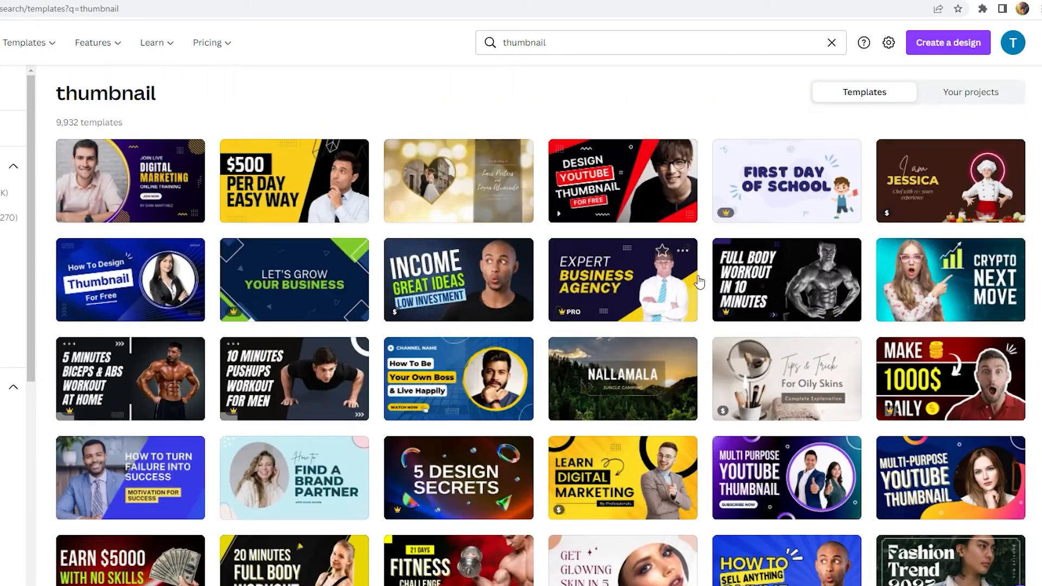
pyautogui.scroll(-2, 597, 407)
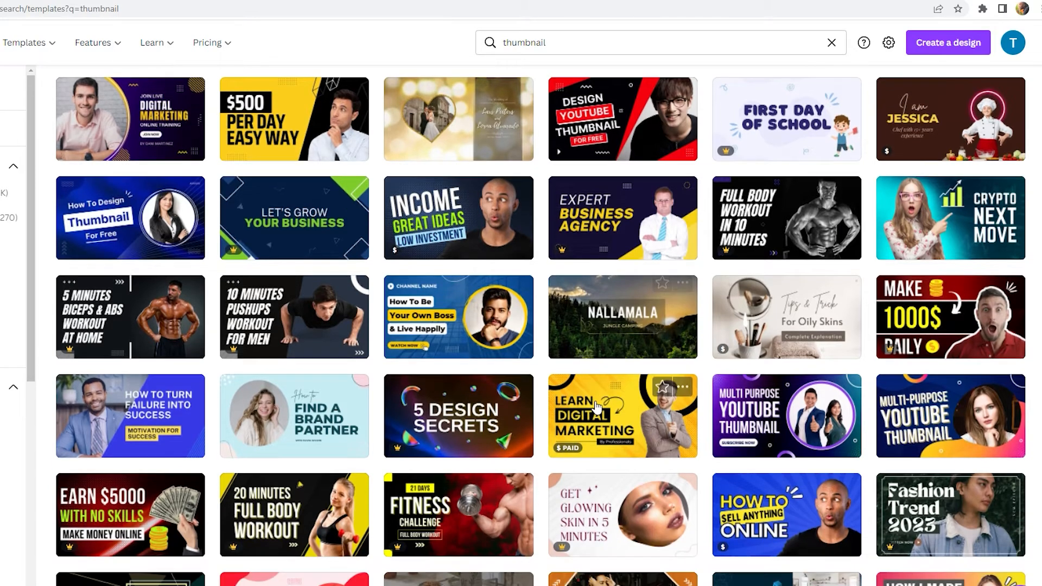
pyautogui.scroll(-1, 602, 412)
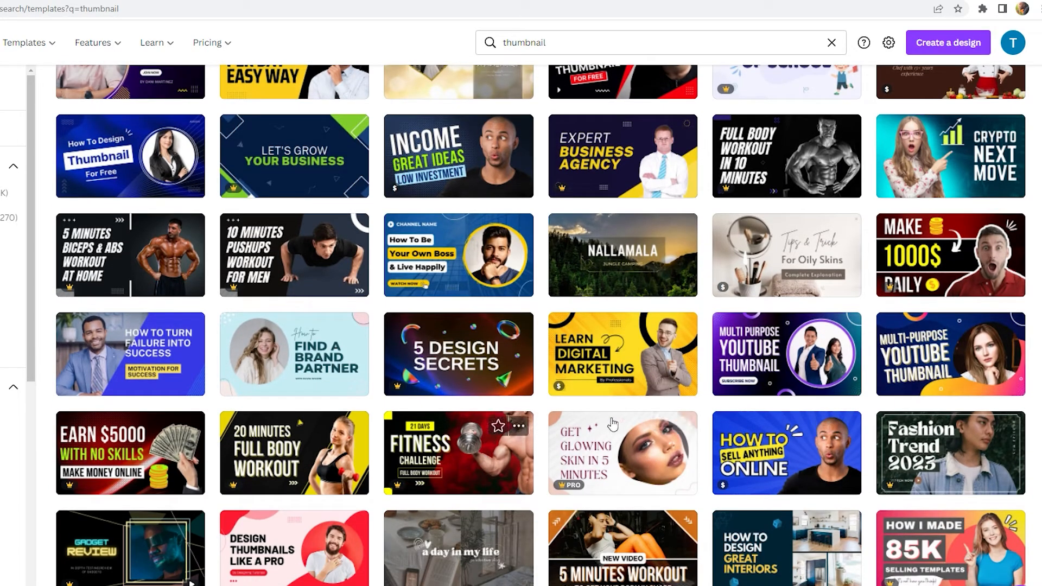
pyautogui.click(649, 358)
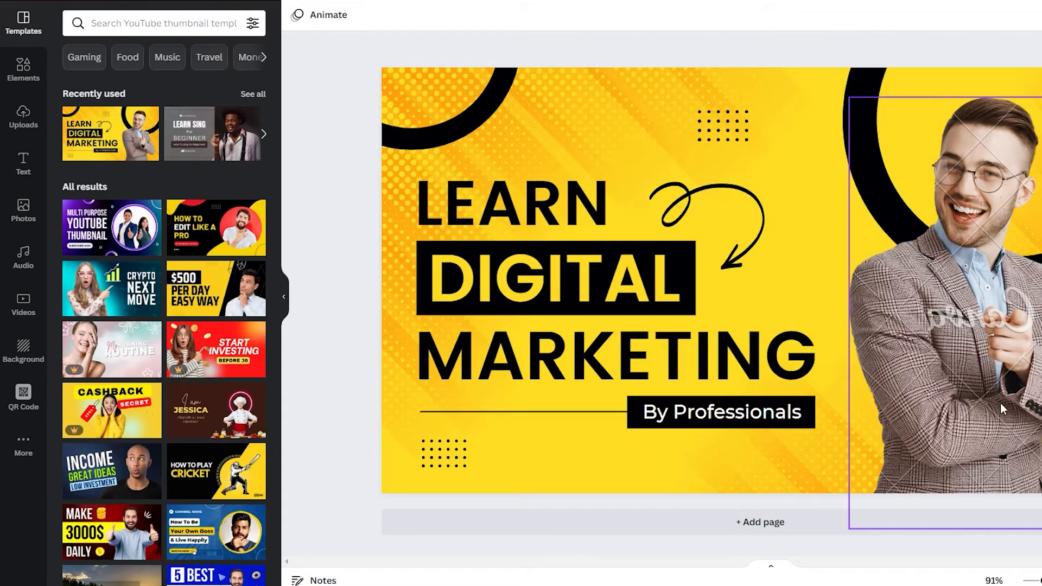
# - Delete the man's photo and change the word LEARN to DO
pyautogui.click(965, 468)
pyautogui.press('Delete')
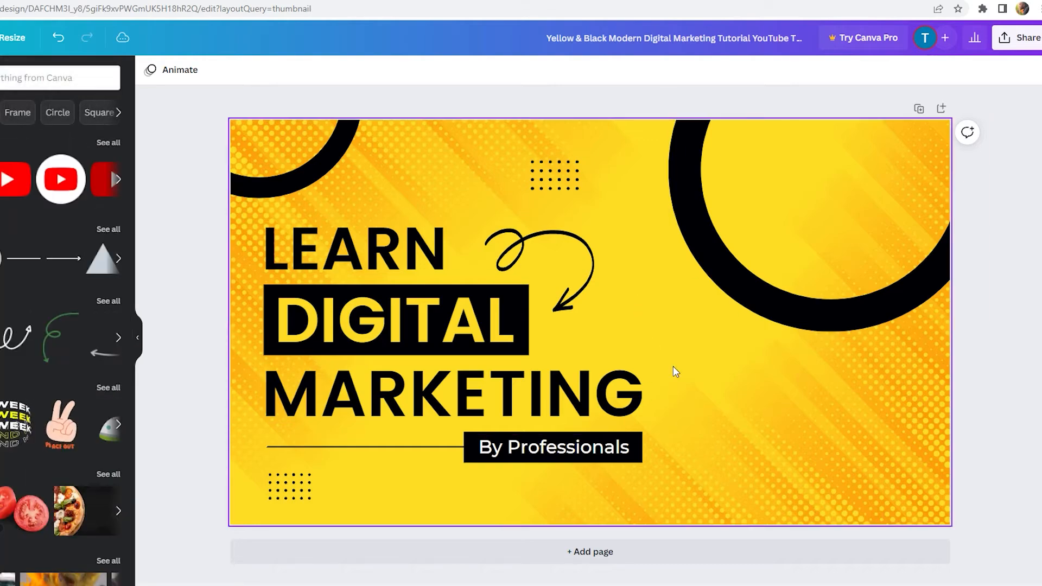
pyautogui.doubleClick(386, 264)
pyautogui.write('DO')
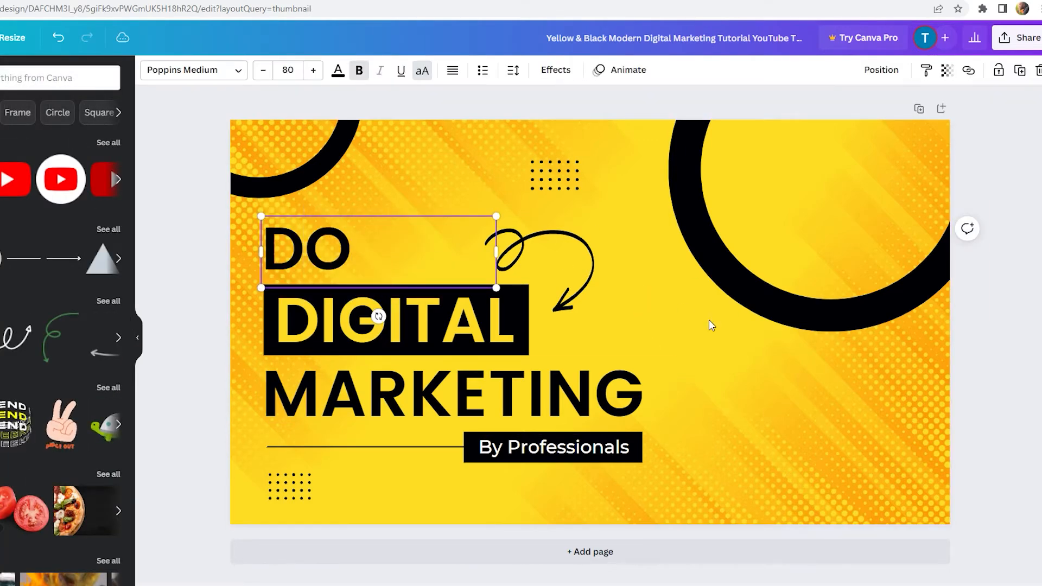
# - Replace the photo background with a solid yellow document colour
pyautogui.click(297, 15)
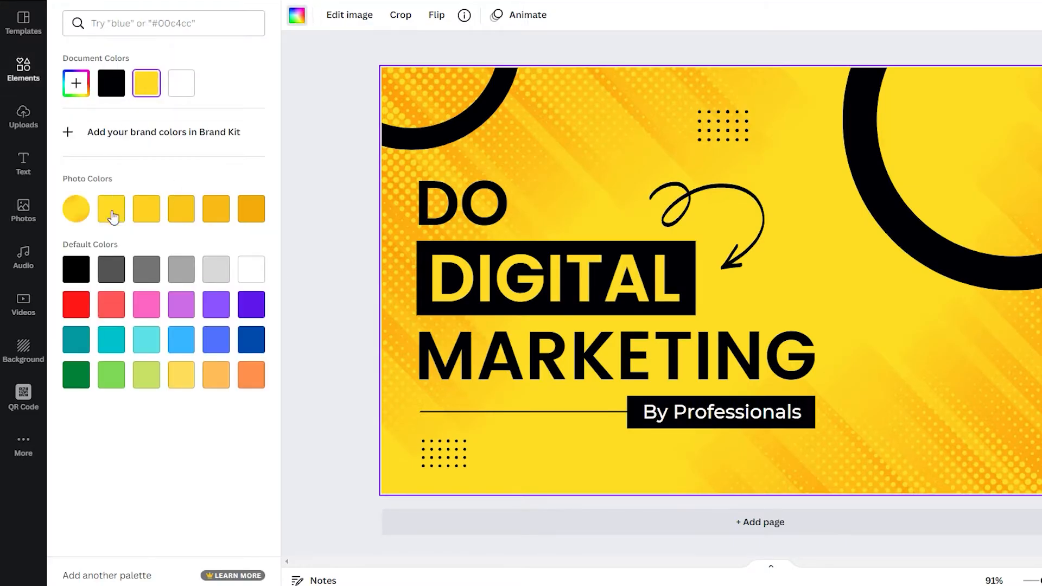
pyautogui.click(108, 270)
pyautogui.click(113, 82)
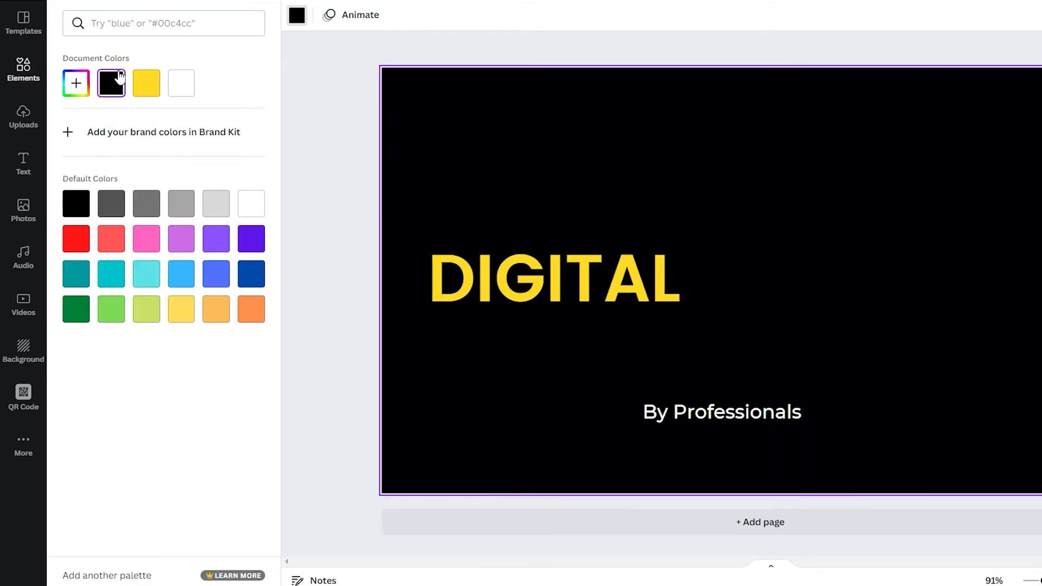
pyautogui.click(144, 83)
pyautogui.click(309, 130)
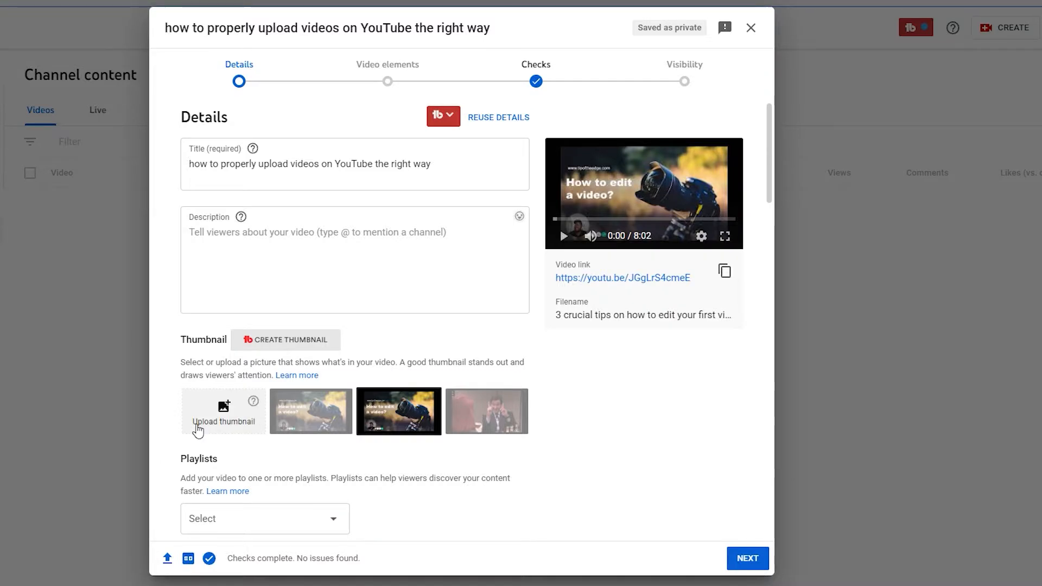
# - Set the maxresdefault (23) image as the custom thumbnail, keeping it over the auto-generated options
pyautogui.click(211, 412)
pyautogui.click(445, 282)
pyautogui.click(457, 453)
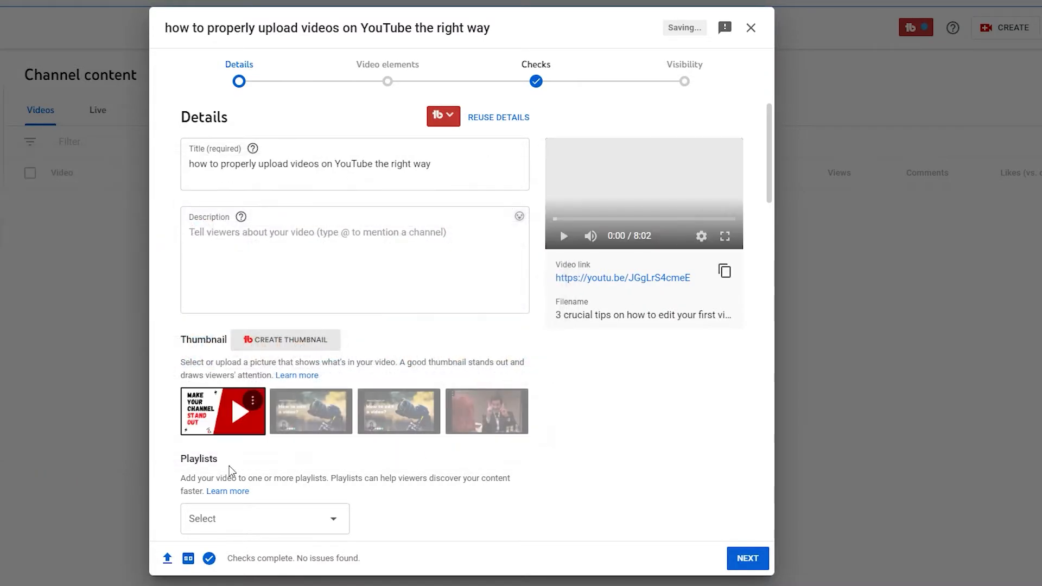
pyautogui.click(325, 256)
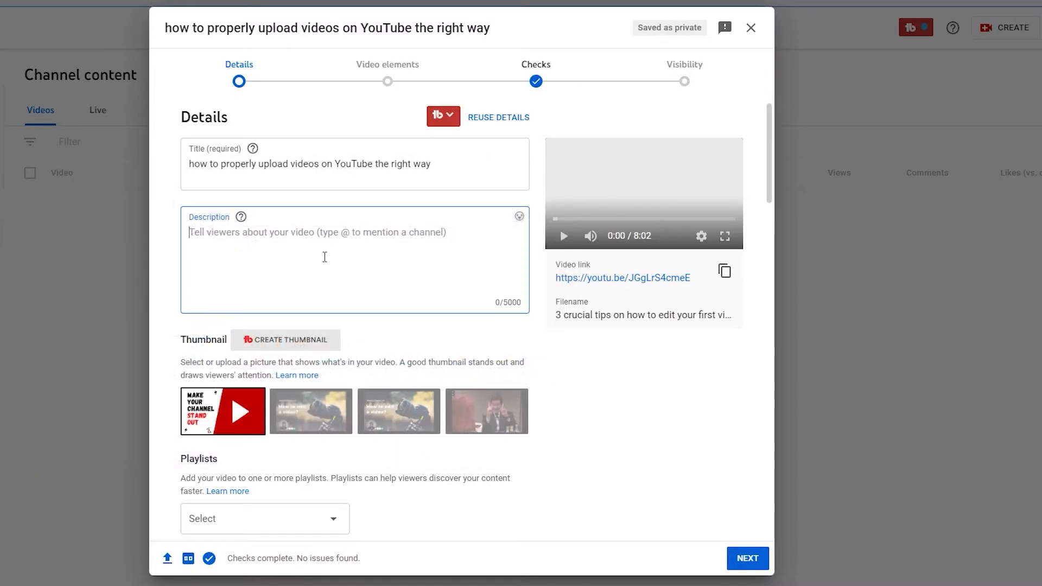
pyautogui.click(317, 412)
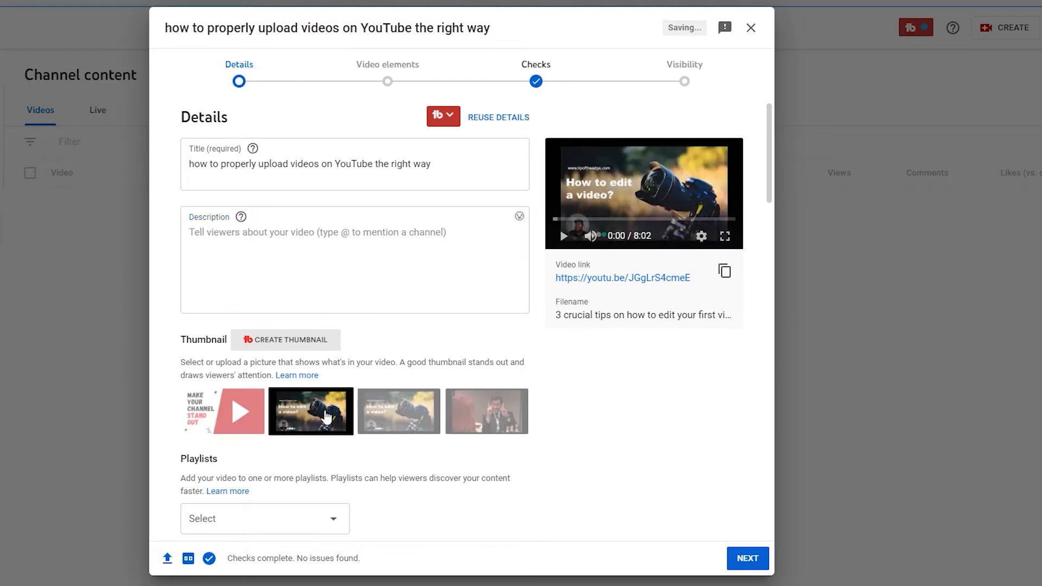
pyautogui.click(393, 411)
pyautogui.click(227, 419)
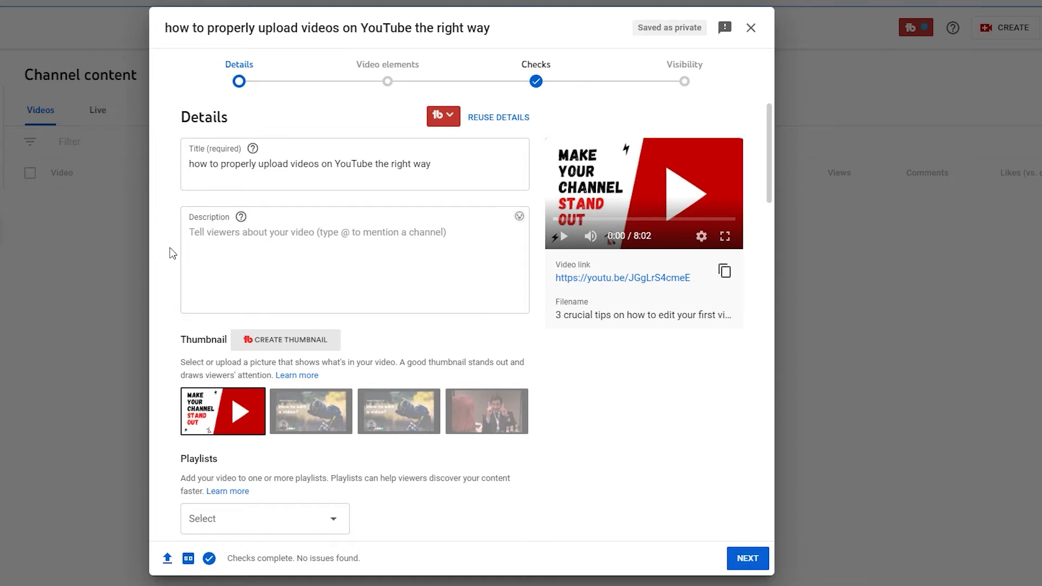
pyautogui.click(230, 243)
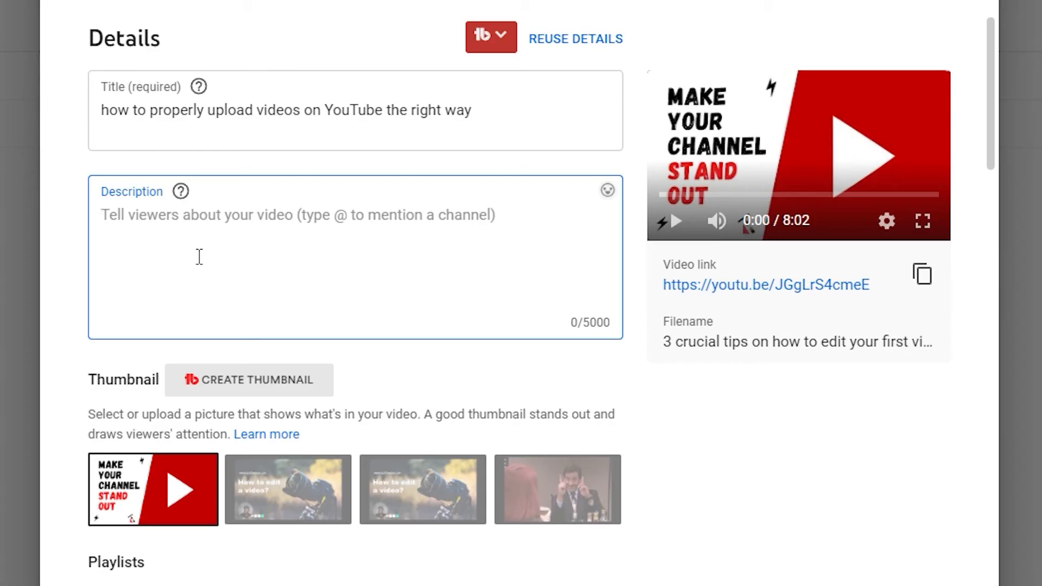
# - Write the two-sentence intro about properly uploading videos, correcting 'discussing' and 'YouTube' spellings
pyautogui.write('In this vide')
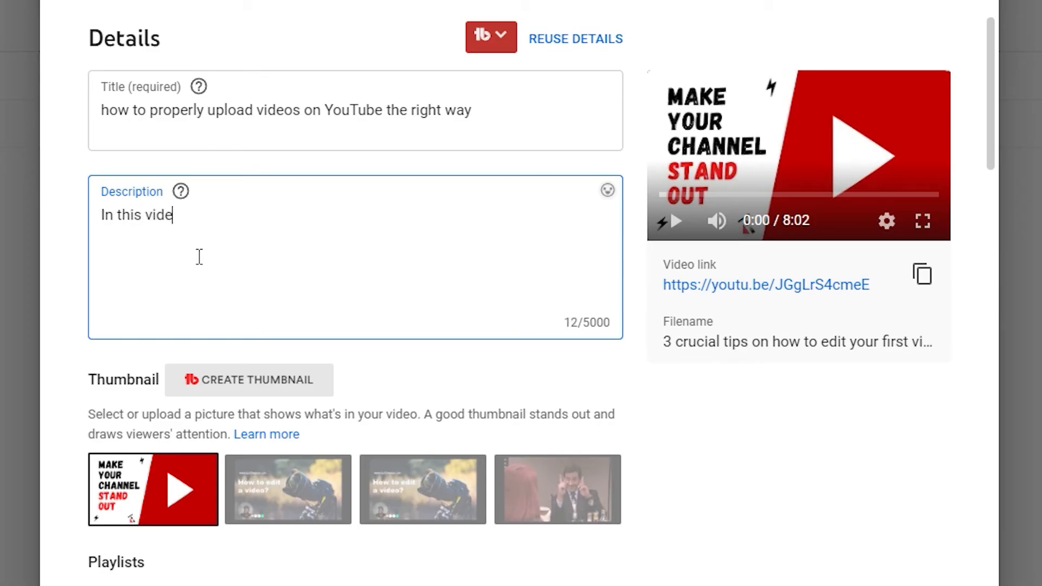
pyautogui.write('o I will be dis')
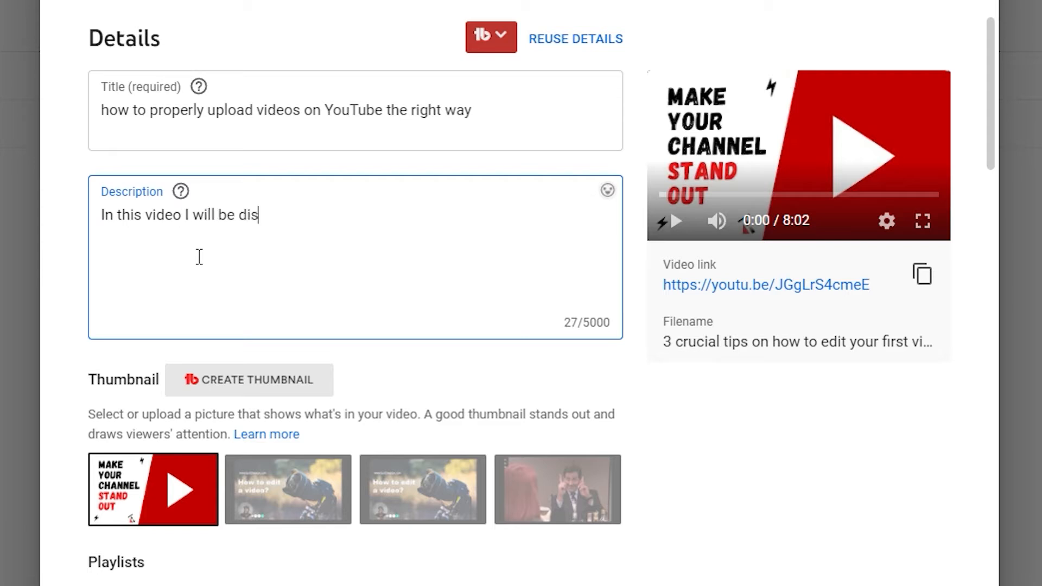
pyautogui.write('cusing ho')
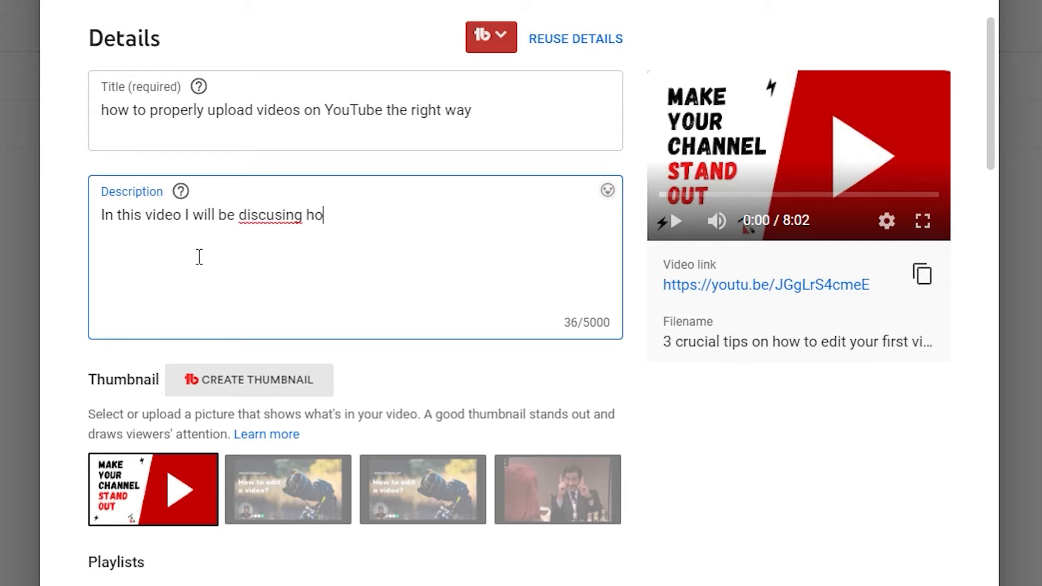
pyautogui.write('w to properly uploa')
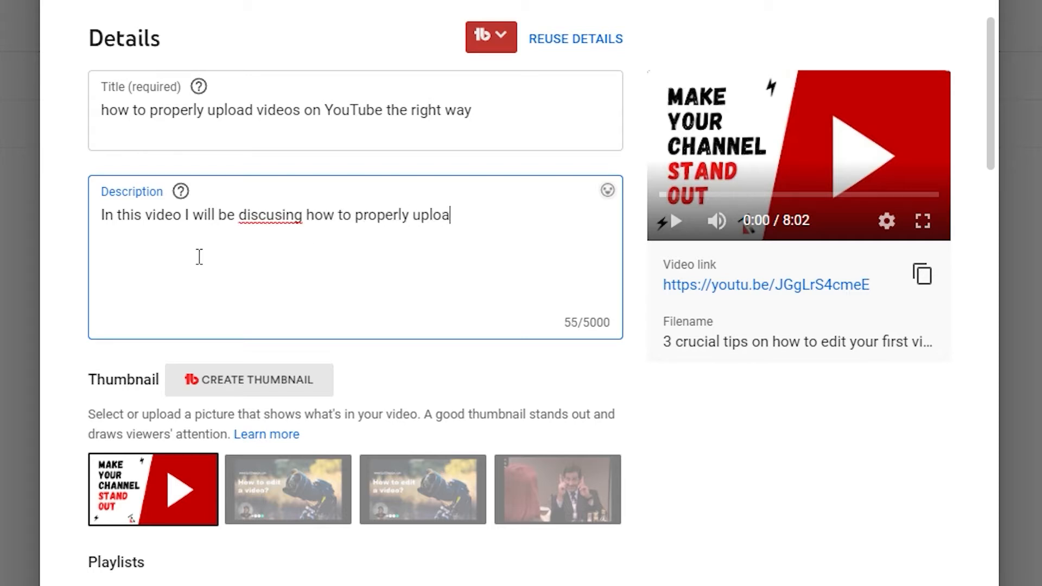
pyautogui.write('d videos on Youtube ')
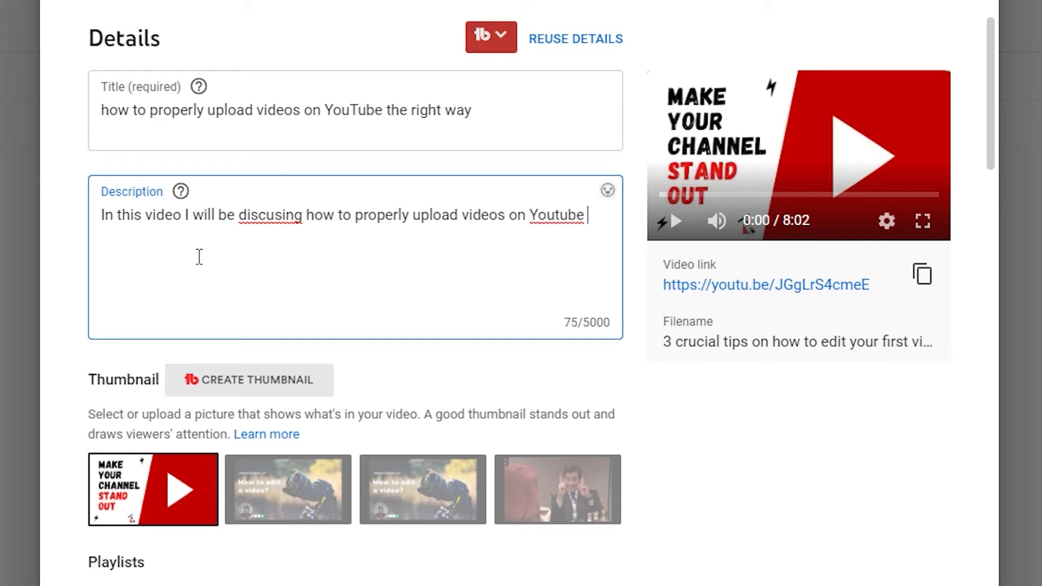
pyautogui.write('the right way')
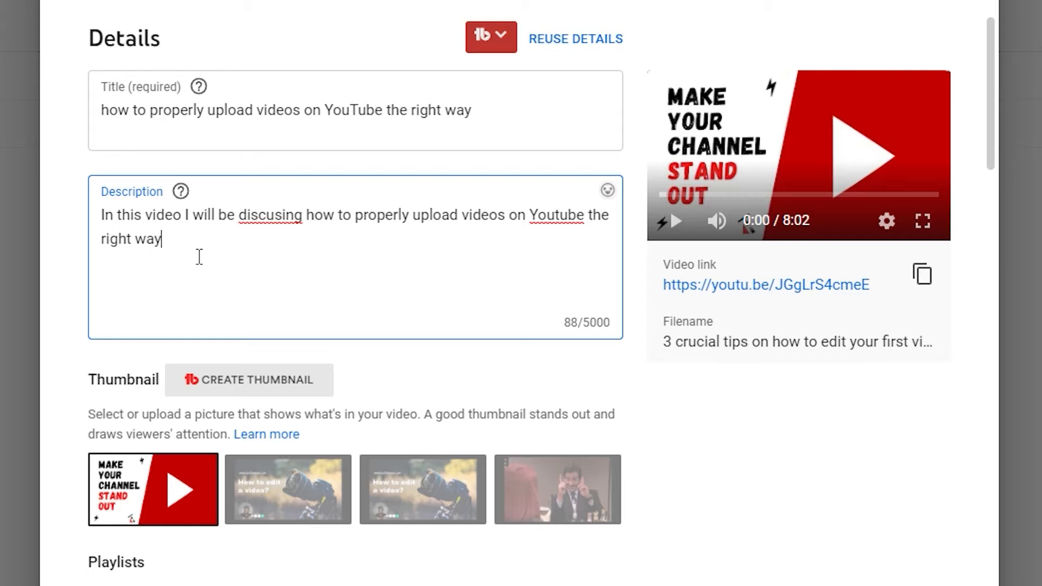
pyautogui.rightClick(287, 216)
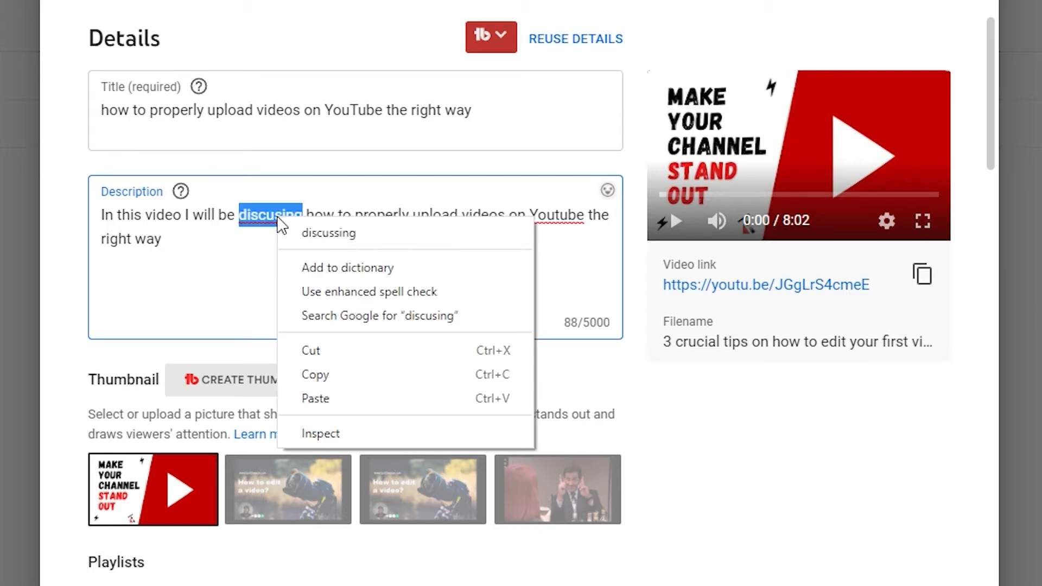
pyautogui.click(310, 233)
pyautogui.rightClick(554, 217)
pyautogui.click(559, 232)
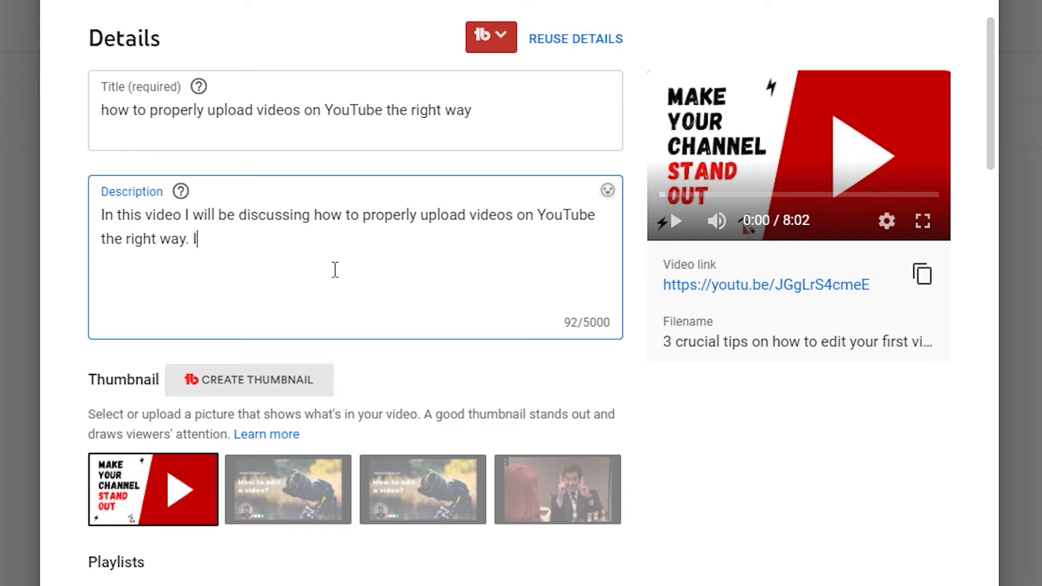
pyautogui.write('ur a Youtub')
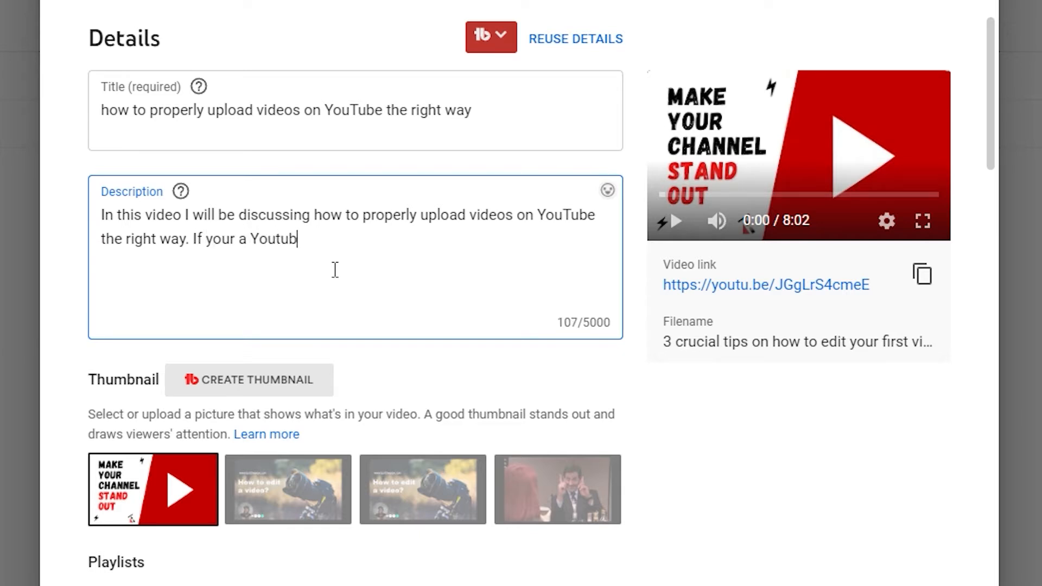
pyautogui.write('er make s')
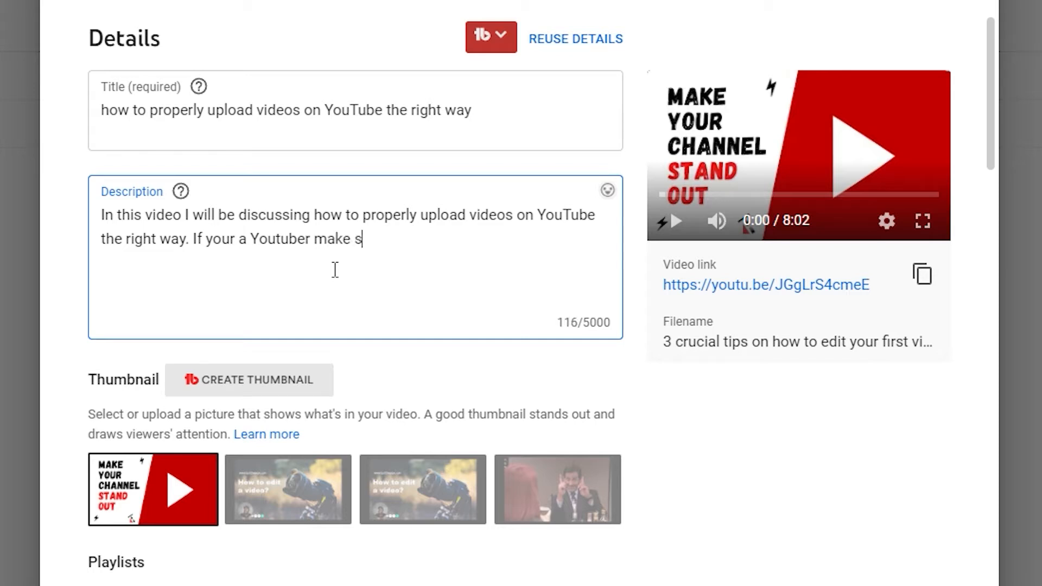
pyautogui.write('ure to watch this from start to finish.')
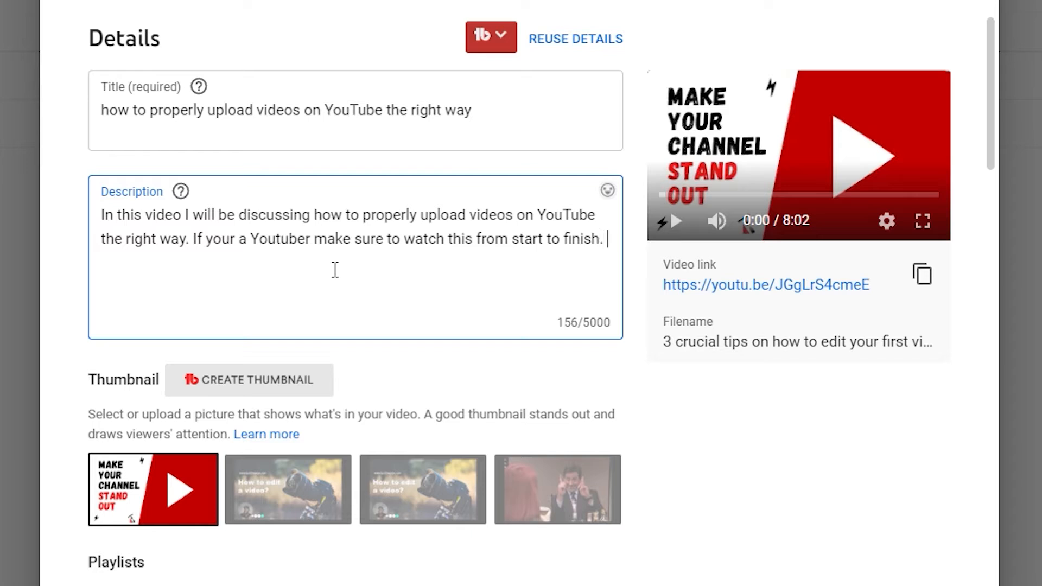
# - Add a 'Check out tubebuddy:' line and paste the TubeBuddy link beneath it
pyautogui.press('Return')
pyautogui.press('Return')
pyautogui.write('Check out')
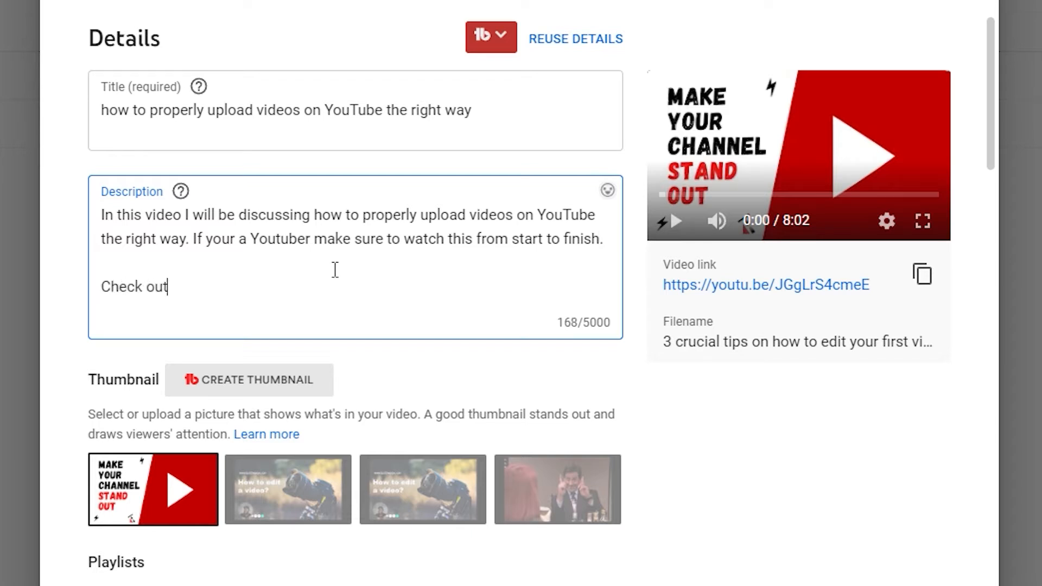
pyautogui.write(' tubebuddy:')
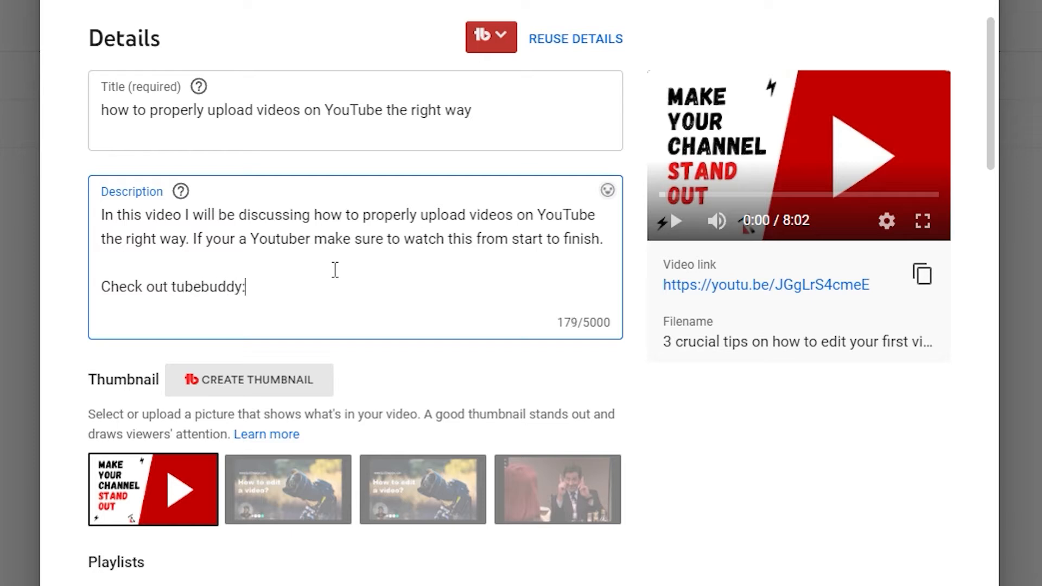
pyautogui.press('Return')
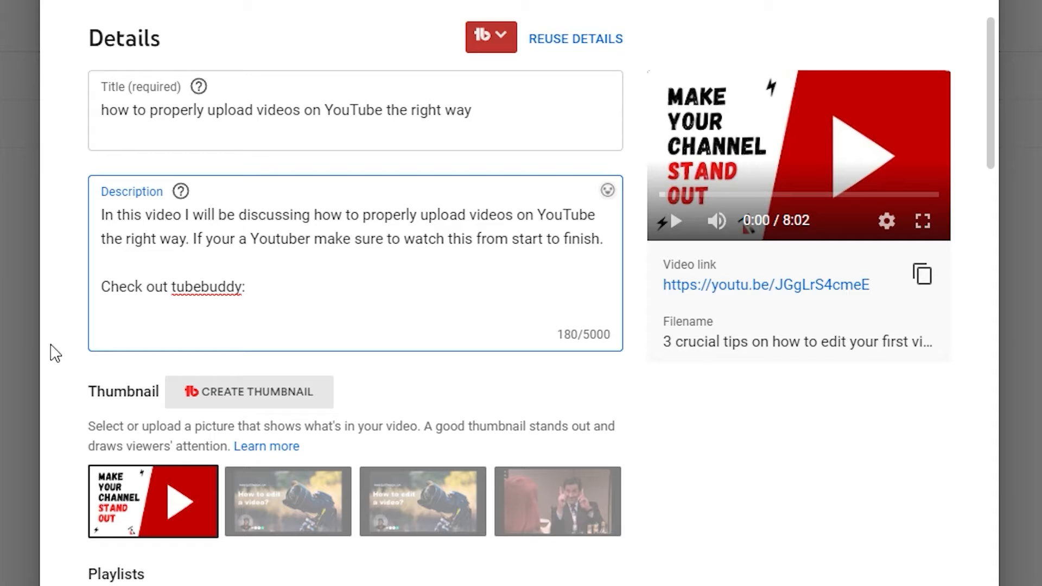
pyautogui.rightClick(206, 288)
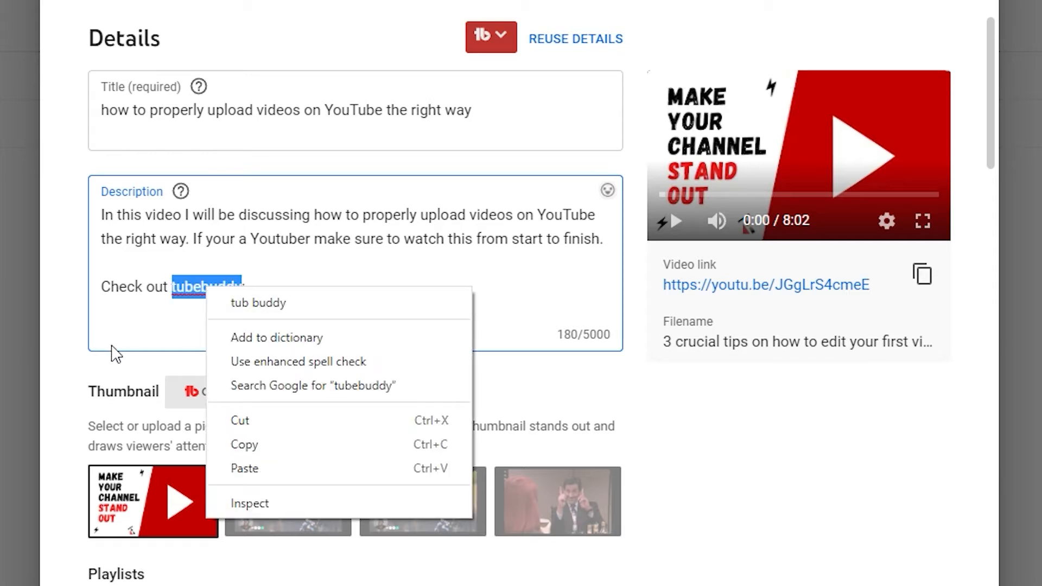
pyautogui.click(119, 325)
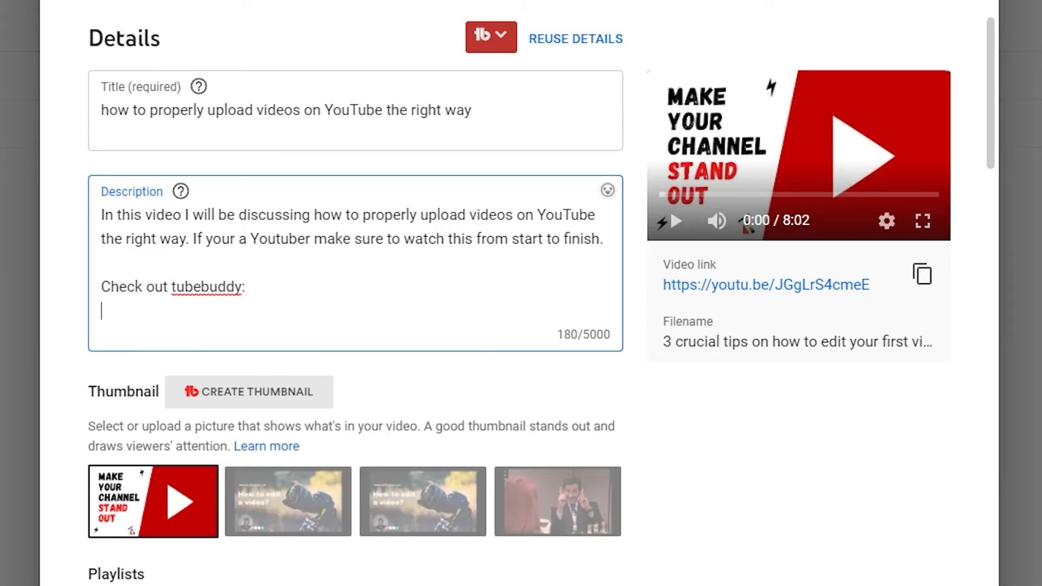
pyautogui.rightClick(159, 314)
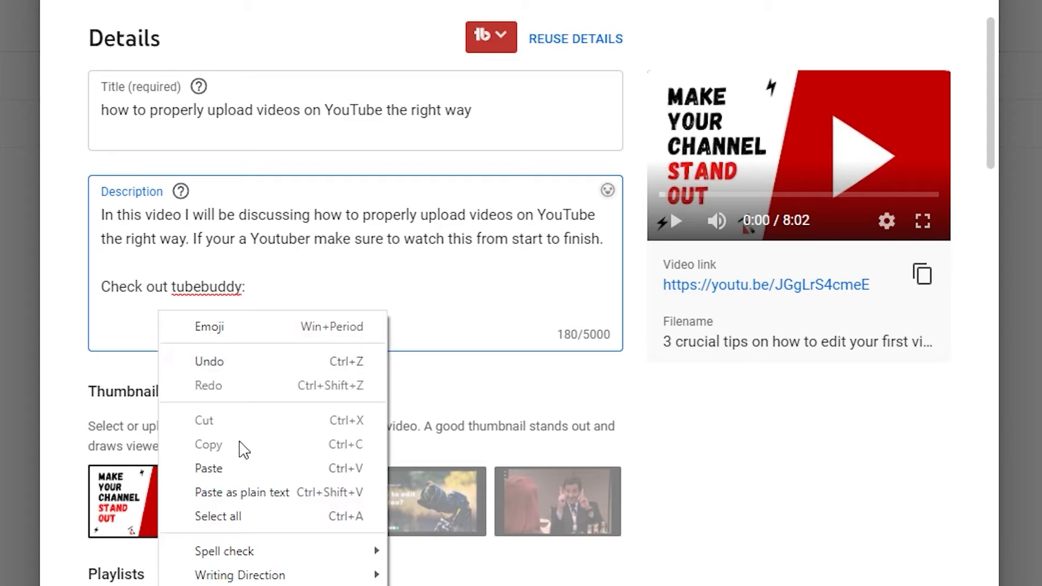
pyautogui.click(239, 465)
pyautogui.press('Return')
pyautogui.press('Return')
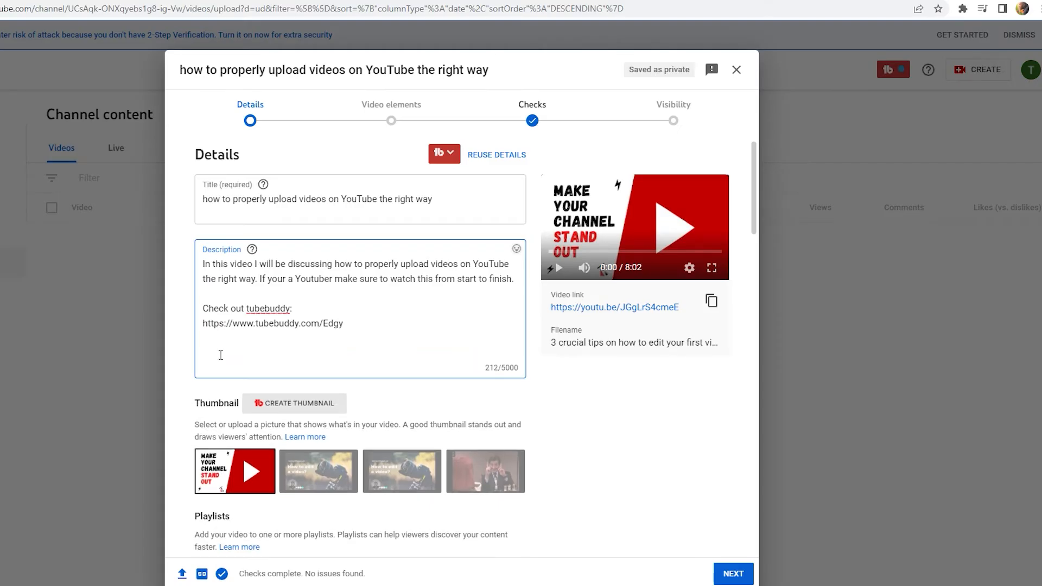
pyautogui.rightClick(121, 355)
# - Paste the YouTube Film Gear list of camera, tripod, lights, audio and editing software links
pyautogui.click(264, 447)
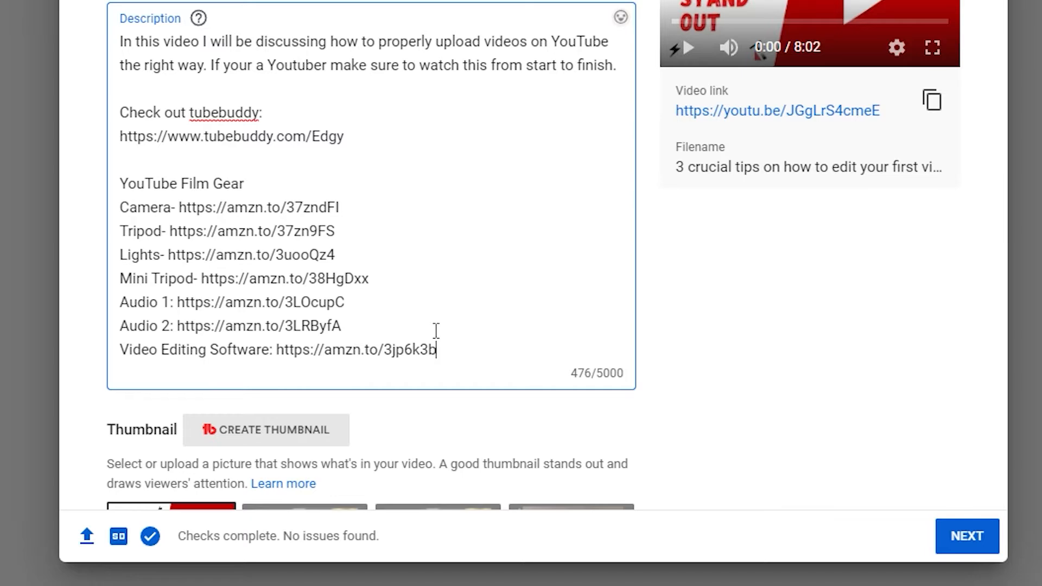
# - Add blank lines after the description and mark the video 'No, it's not made for kids'
pyautogui.press('Return')
pyautogui.press('Return')
pyautogui.scroll(-2, 207, 259)
pyautogui.scroll(-7, 308, 265)
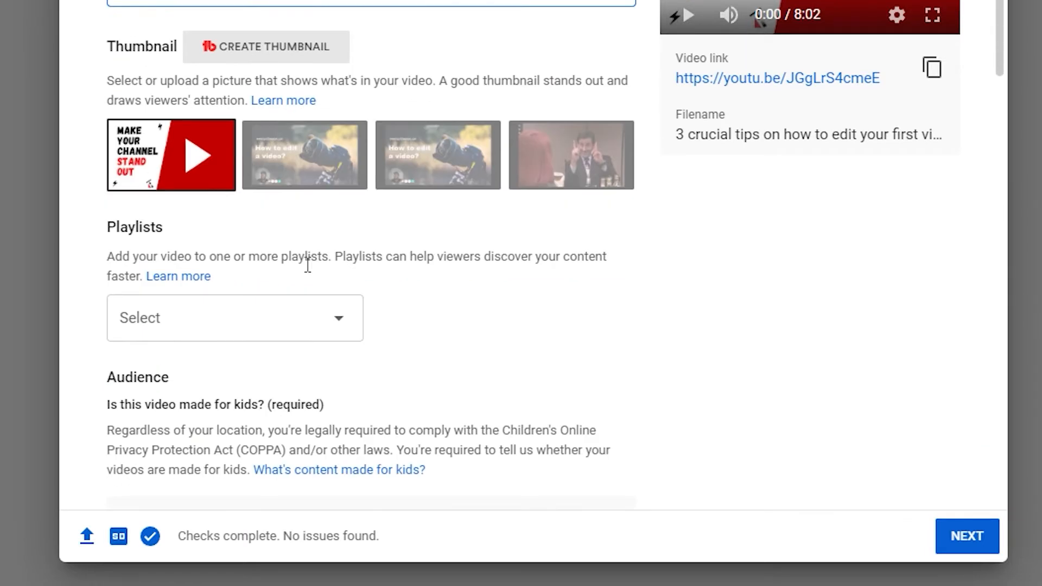
pyautogui.scroll(-2, 244, 281)
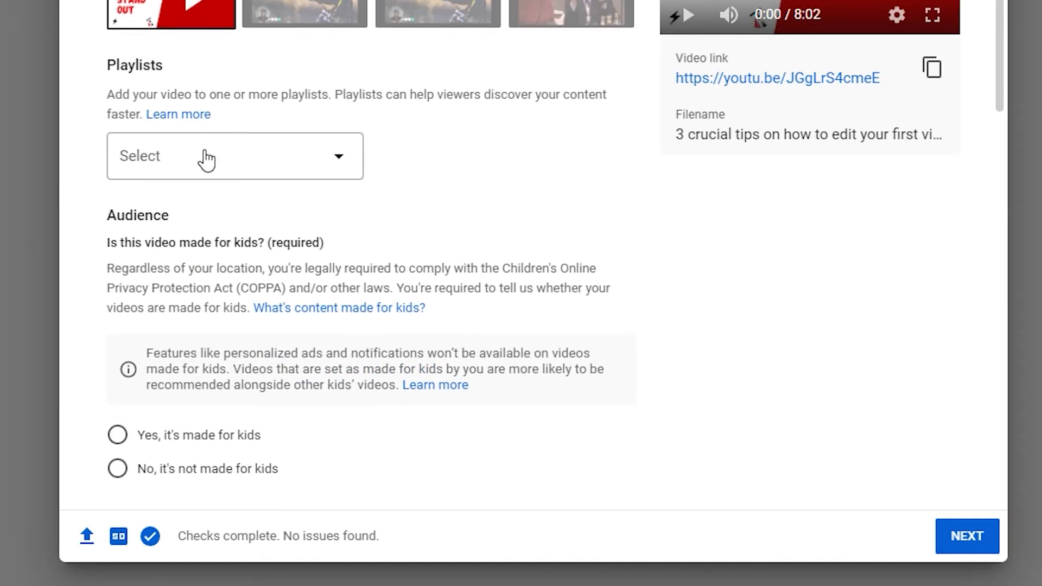
pyautogui.scroll(-2, 283, 214)
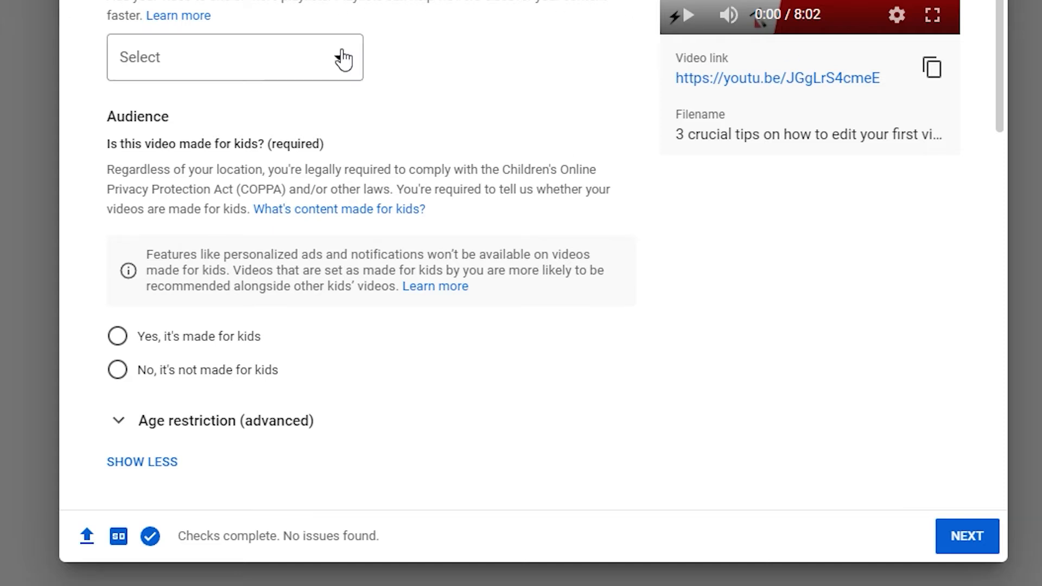
pyautogui.scroll(-4, 360, 145)
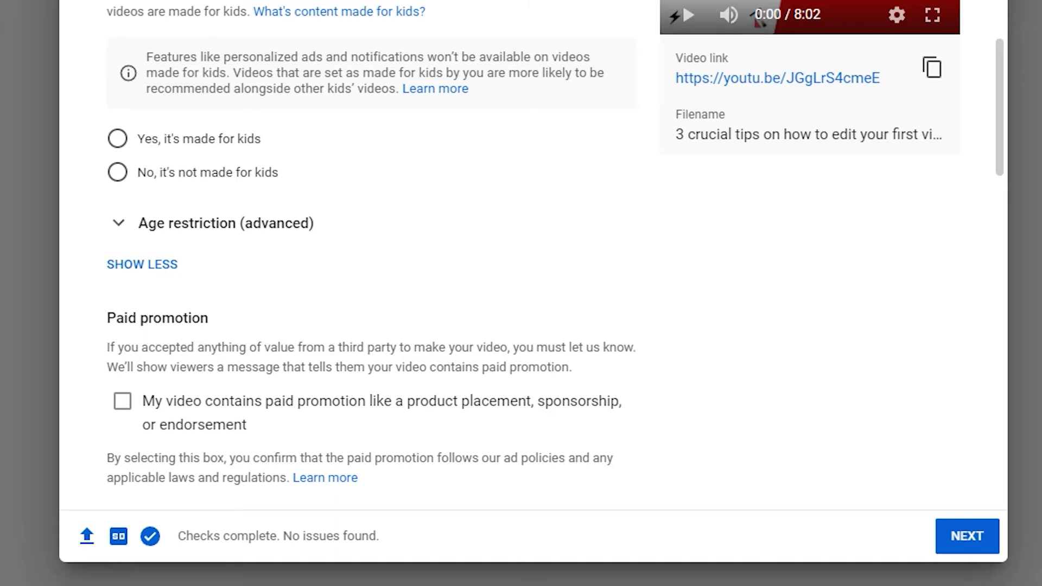
pyautogui.click(126, 172)
# - Scroll down to the additional details and place the cursor in the Add tag box
pyautogui.scroll(-2, 304, 247)
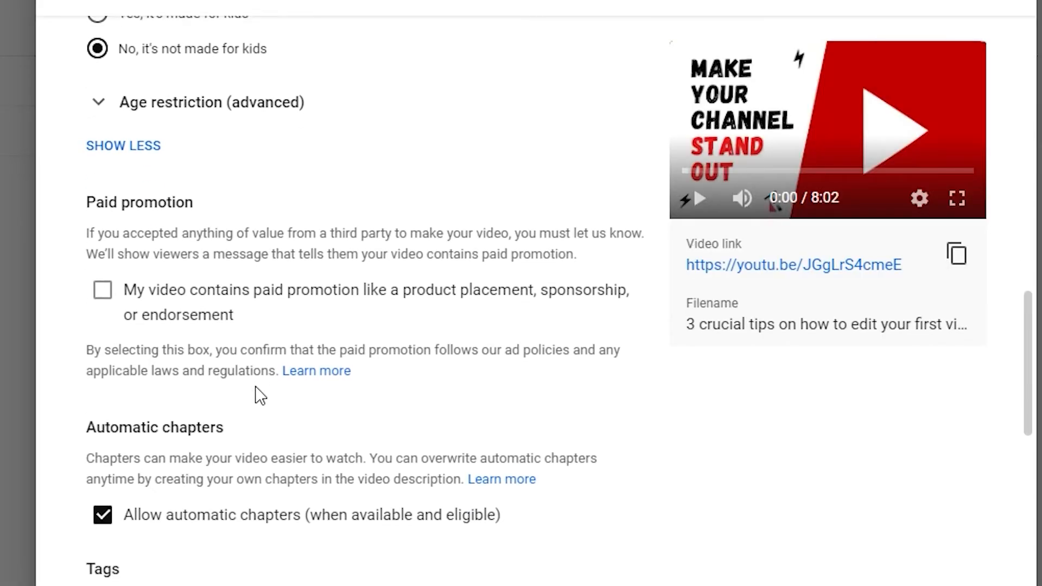
pyautogui.scroll(-2, 260, 394)
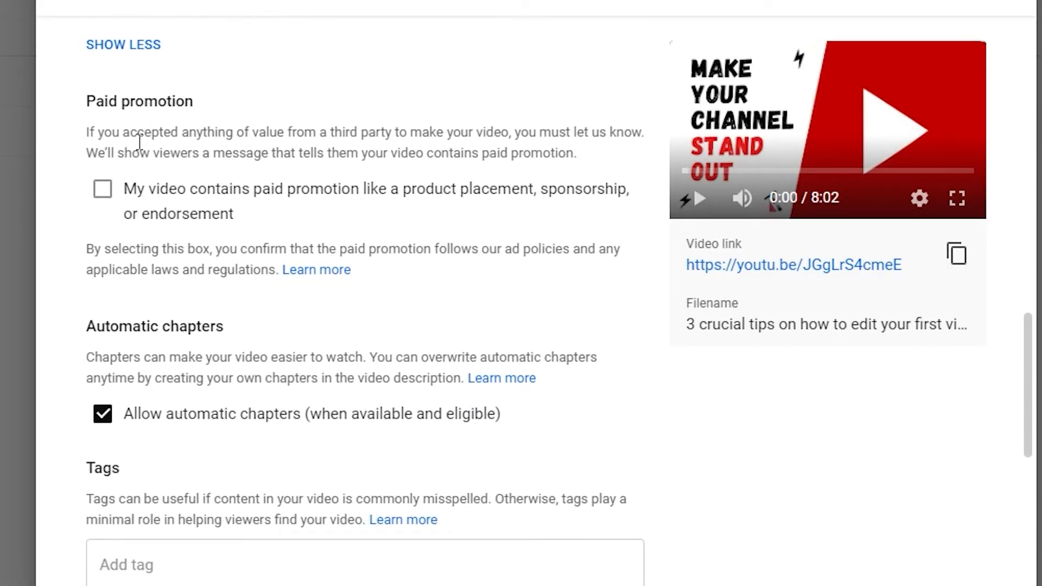
pyautogui.scroll(-3, 211, 152)
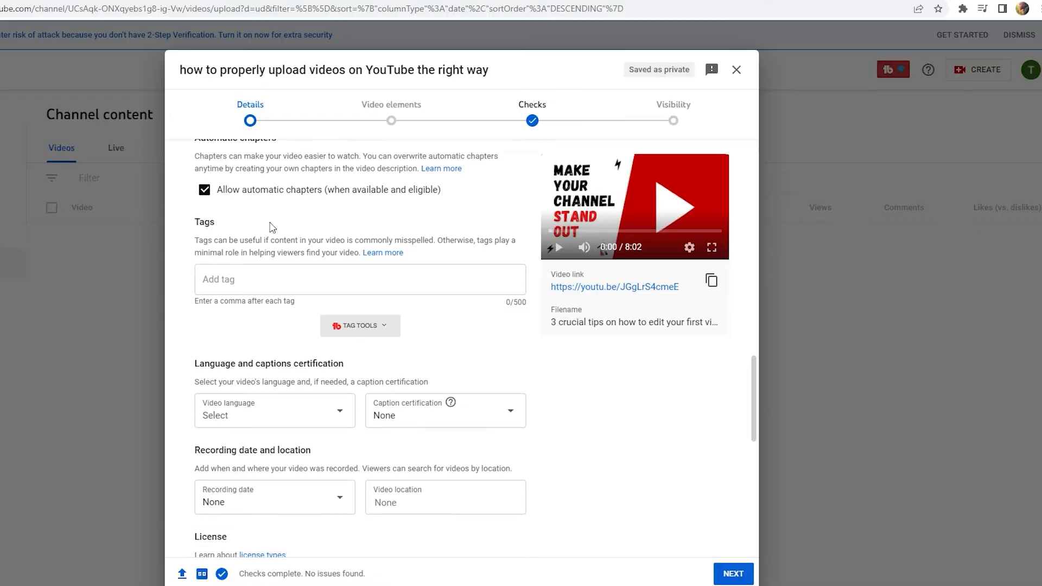
pyautogui.scroll(-1, 386, 266)
pyautogui.click(239, 226)
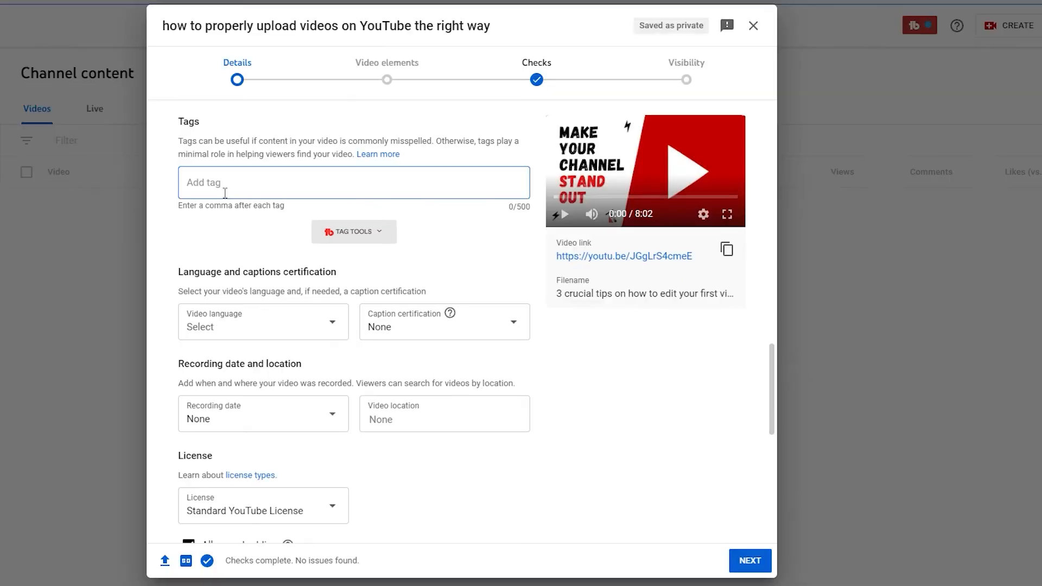
# - Add tags: the copied video title, 'how to properly upload videos' and 'how to upload videos in 2022'
pyautogui.scroll(6, 247, 270)
pyautogui.scroll(10, 257, 253)
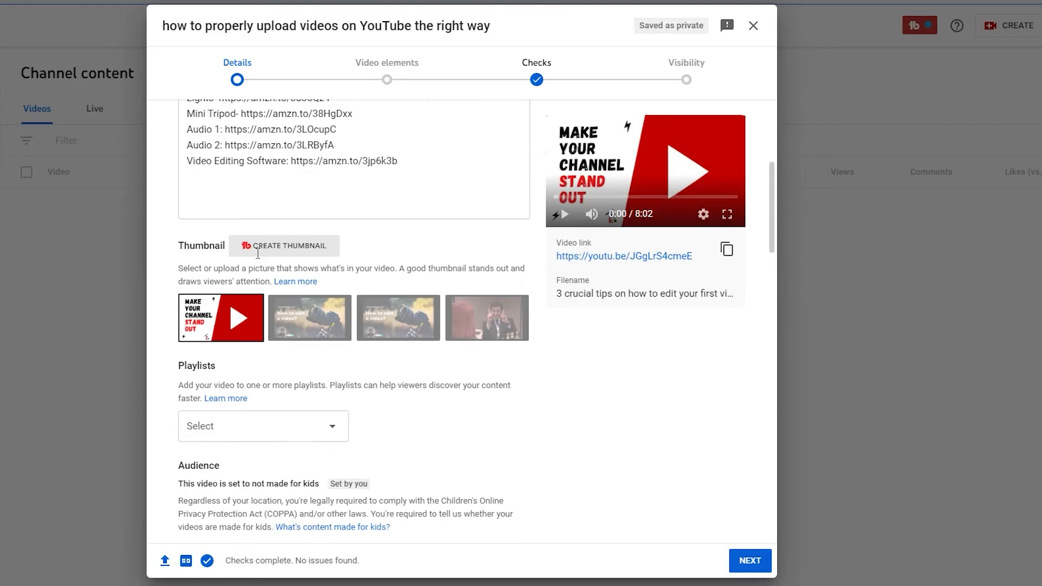
pyautogui.moveTo(184, 163); pyautogui.dragTo(432, 163)
pyautogui.rightClick(421, 165)
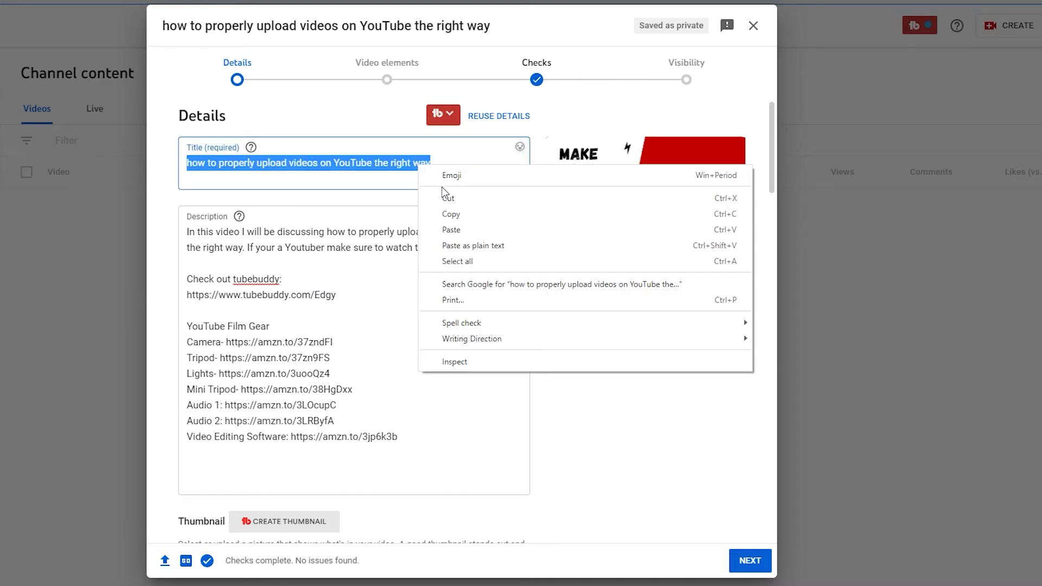
pyautogui.click(451, 214)
pyautogui.scroll(-12, 369, 304)
pyautogui.scroll(-5, 362, 314)
pyautogui.click(212, 248)
pyautogui.rightClick(212, 251)
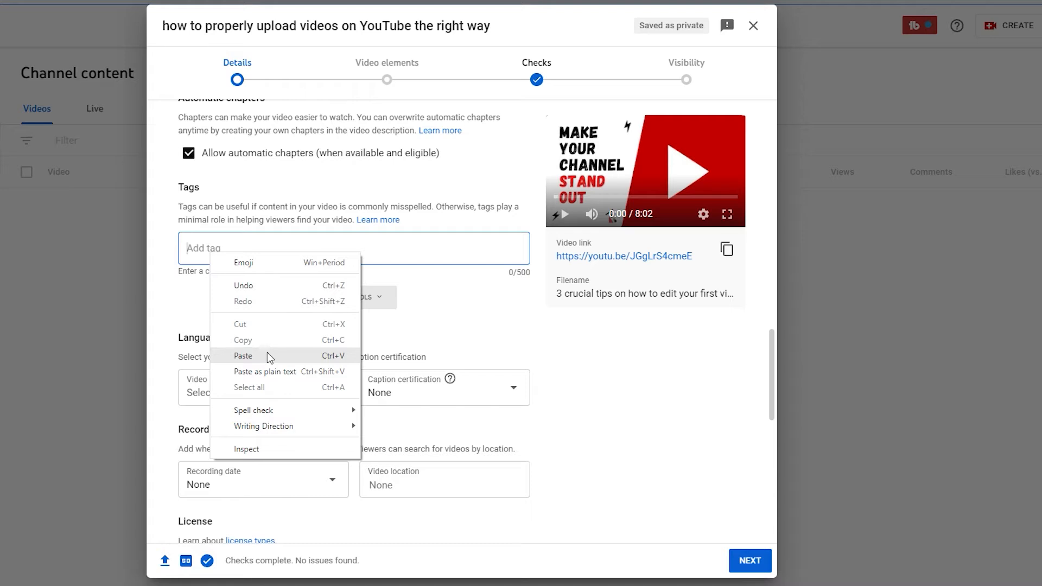
pyautogui.click(267, 355)
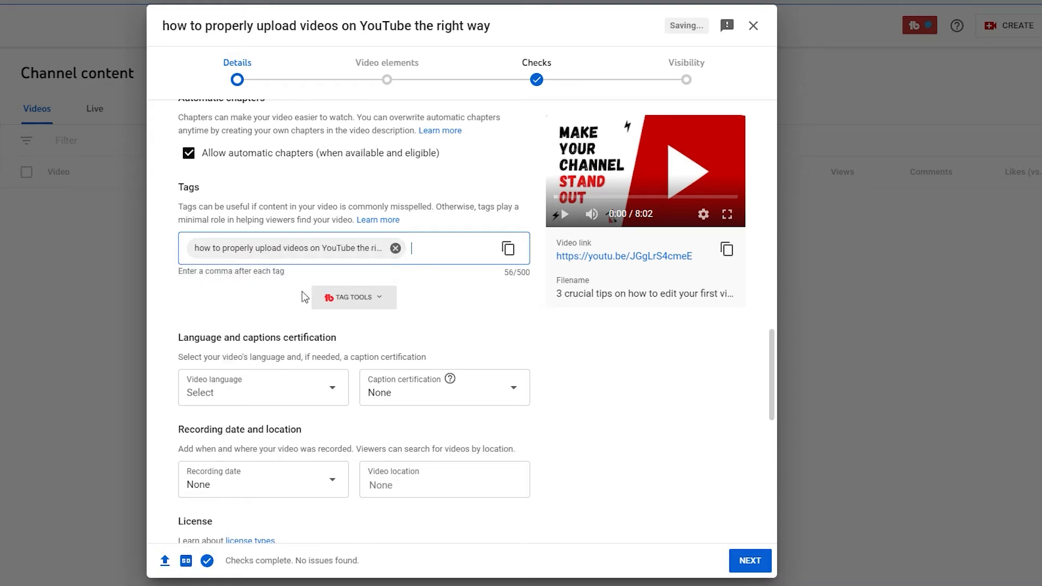
pyautogui.write('how to ')
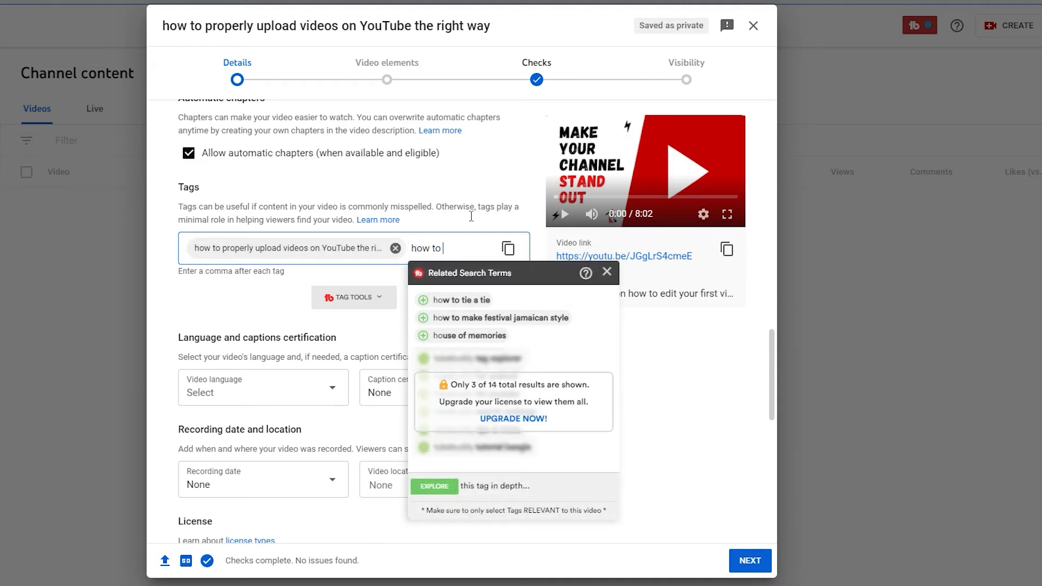
pyautogui.write('properly up')
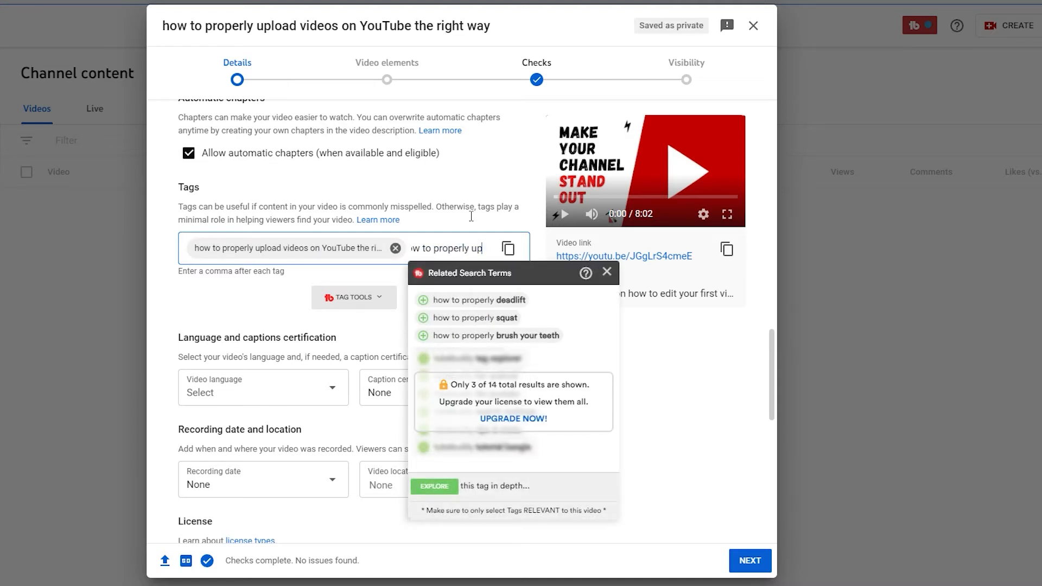
pyautogui.write('load videos,')
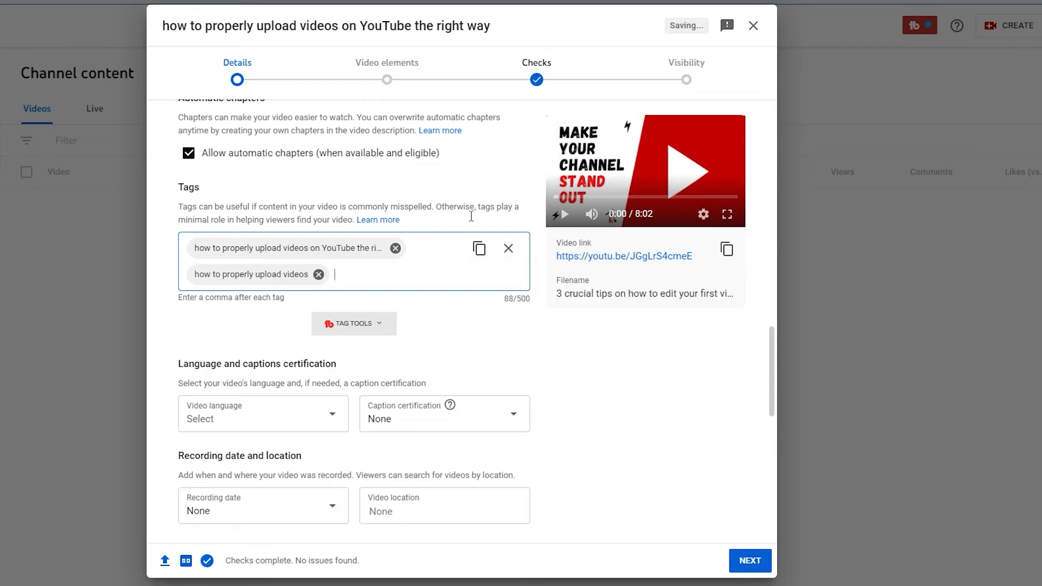
pyautogui.write('how to u')
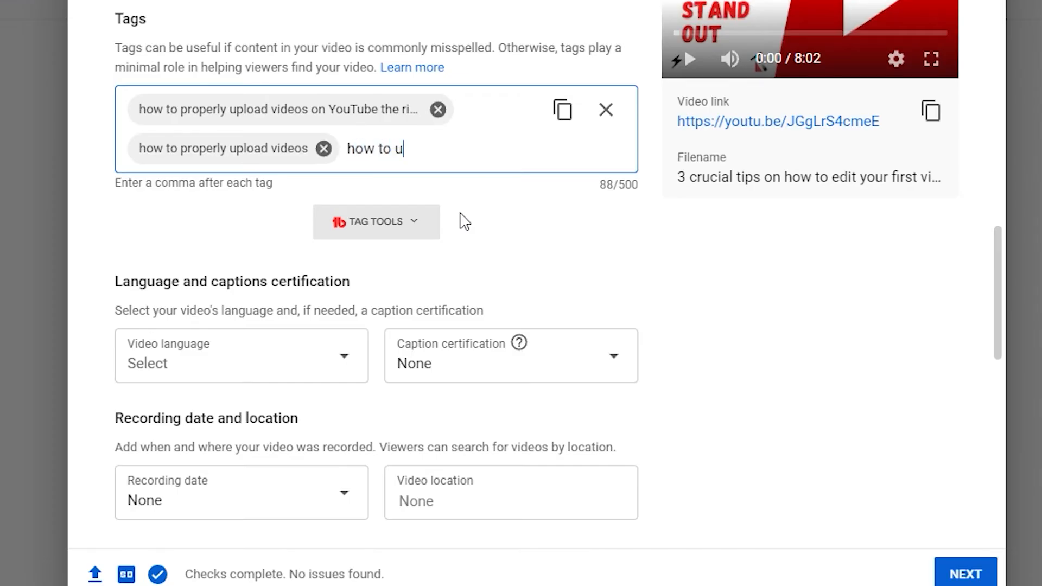
pyautogui.write('pload videos in ')
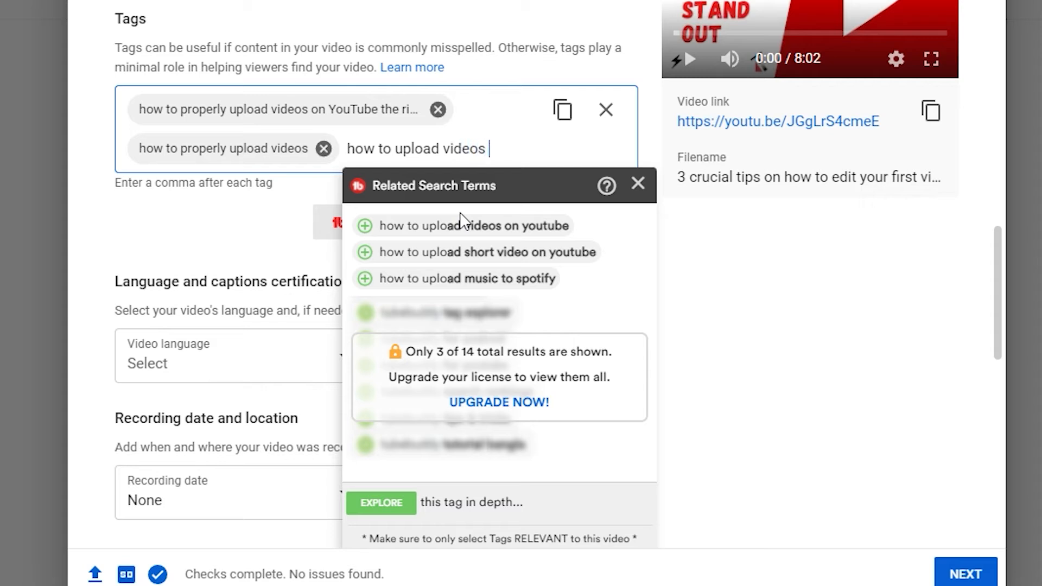
pyautogui.write('2022')
pyautogui.press('Return')
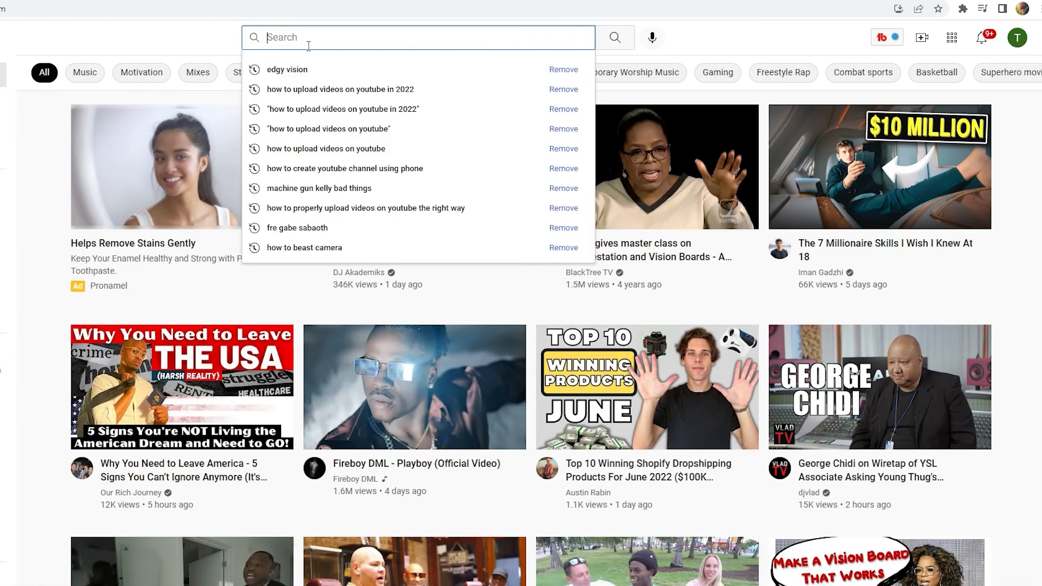
# - Search YouTube for 'how to upload videos on youtube' using the autocomplete suggestion
pyautogui.click(301, 39)
pyautogui.write('how to ')
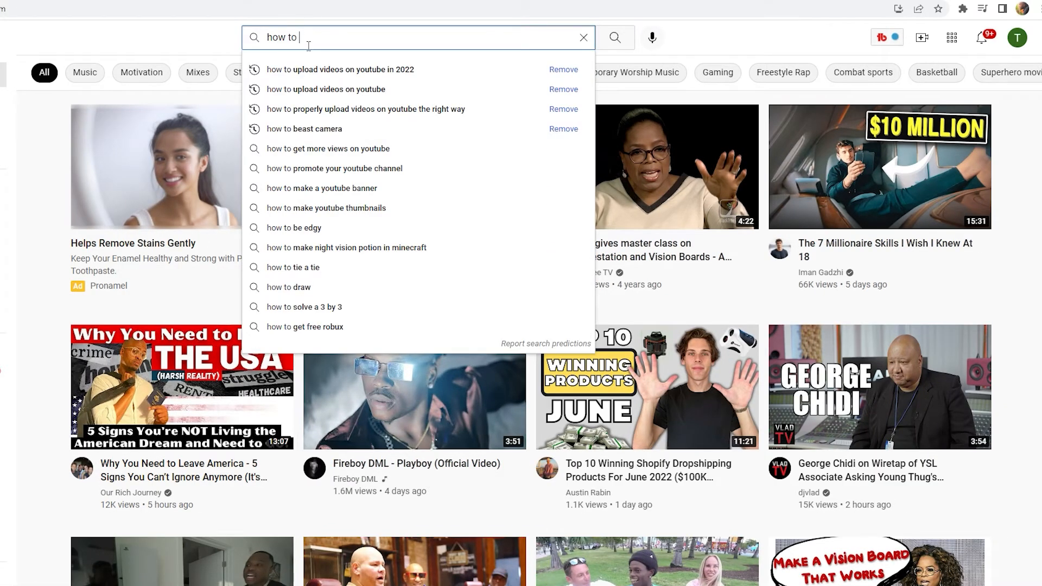
pyautogui.write('uploa')
pyautogui.write('d on videyout')
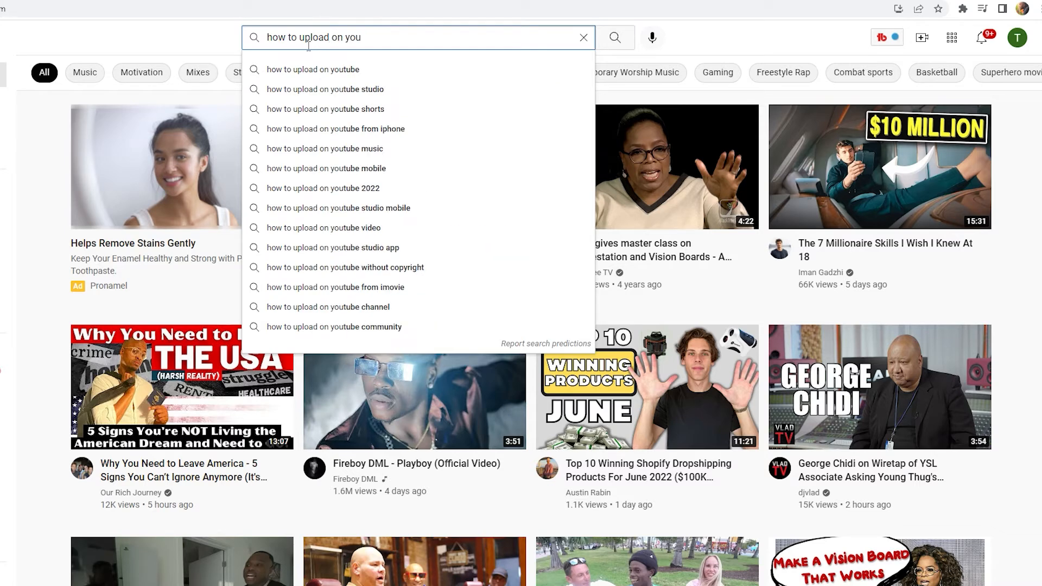
pyautogui.write('ube')
pyautogui.click(346, 38)
pyautogui.write('vide')
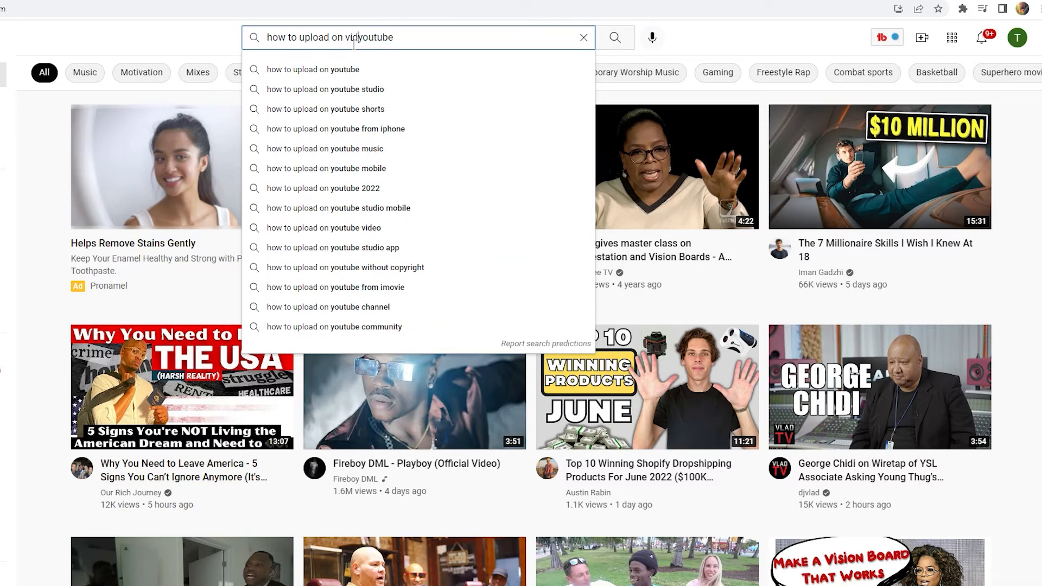
pyautogui.write('os')
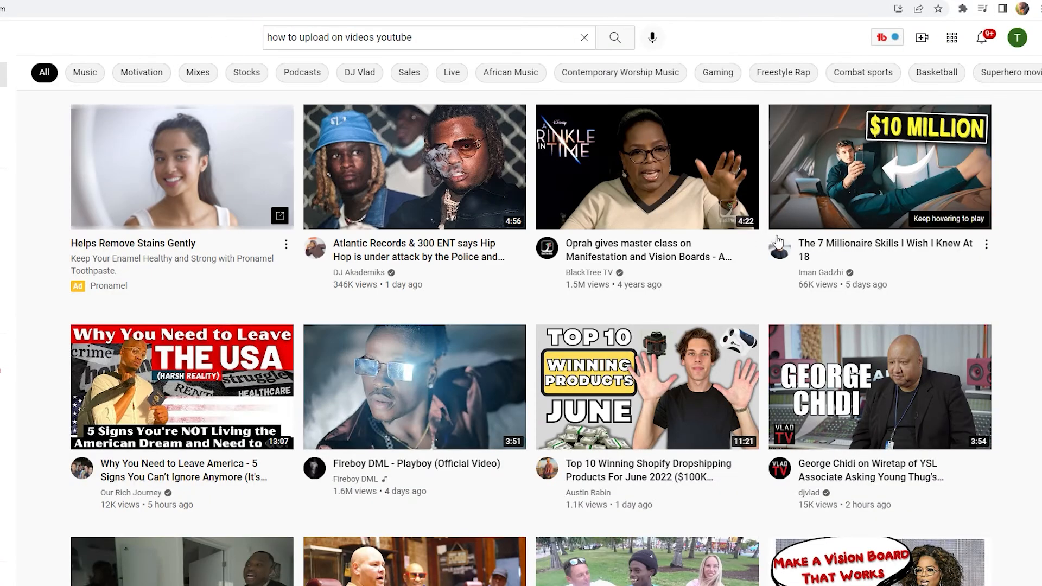
pyautogui.click(678, 39)
pyautogui.write('how to uploa')
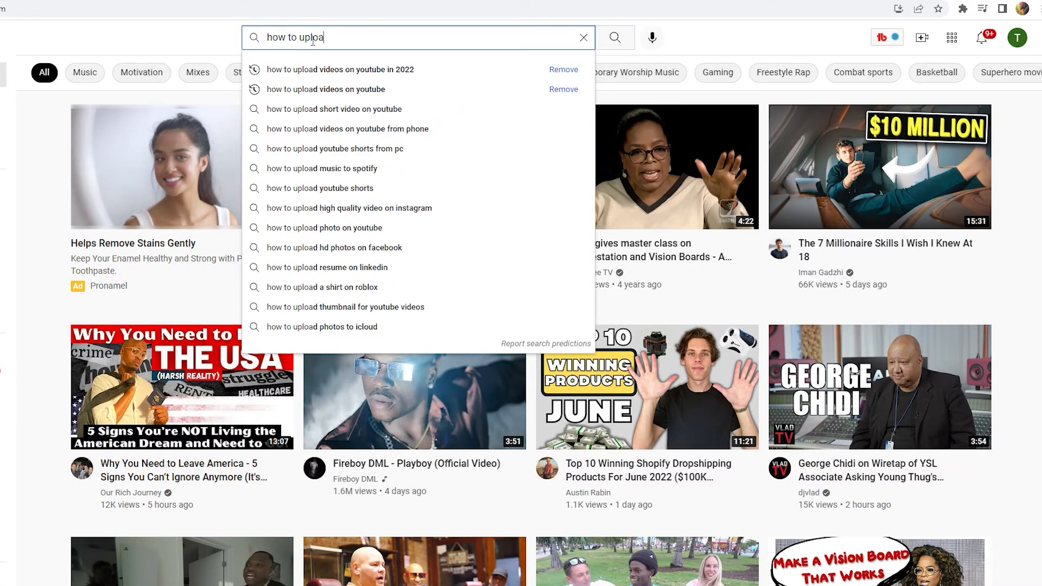
pyautogui.write('d vide')
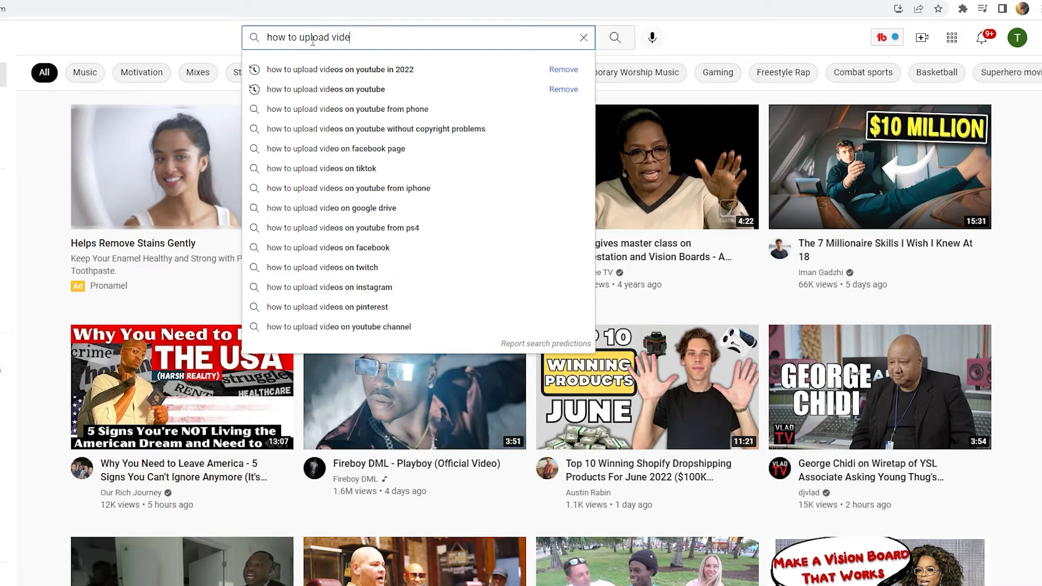
pyautogui.write('os on')
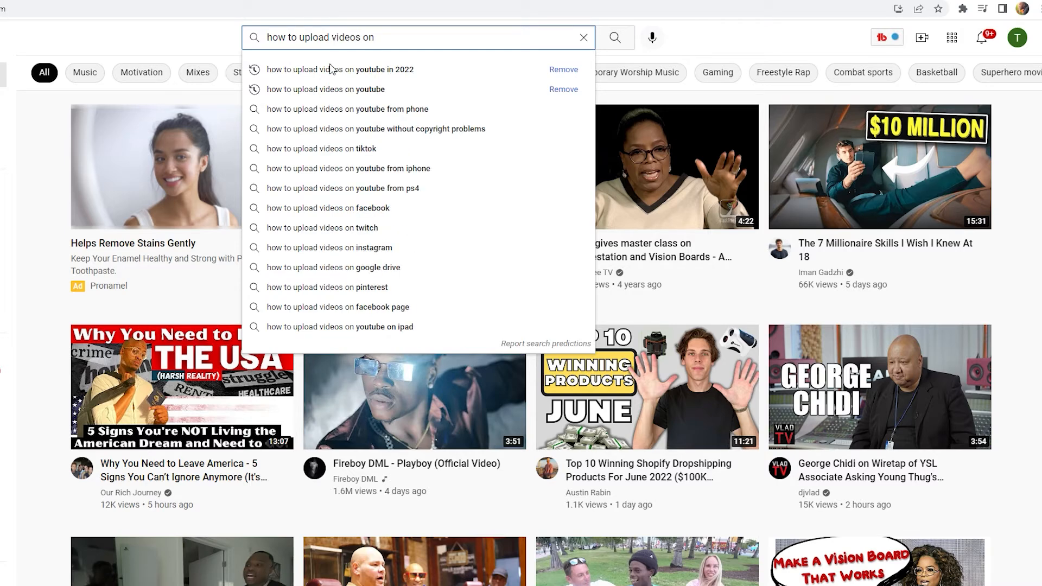
pyautogui.click(333, 89)
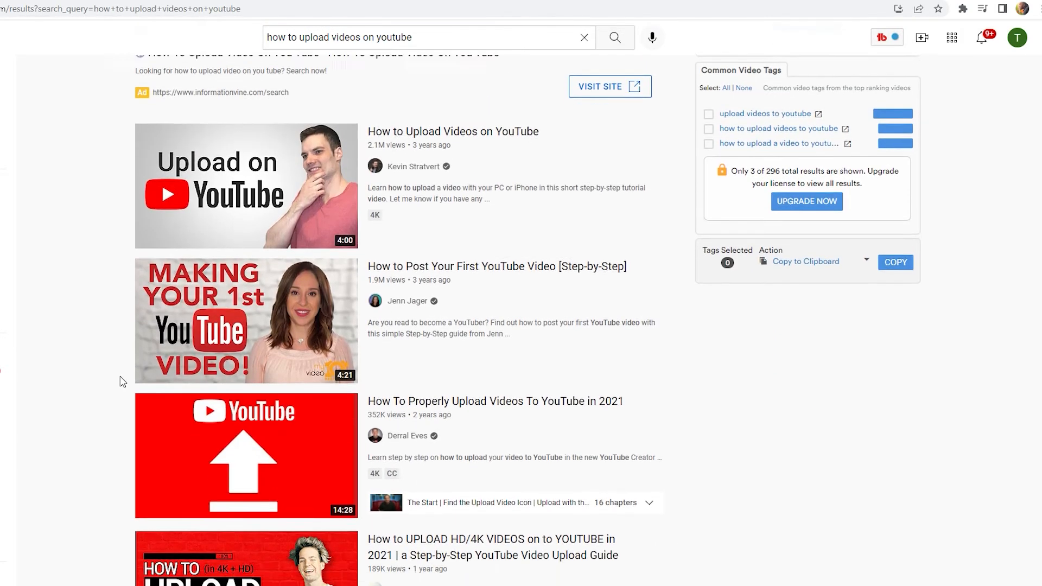
# - Open 'How To Properly Upload Videos To YouTube in 2021' from the results to view its tag list
pyautogui.scroll(-1, 260, 375)
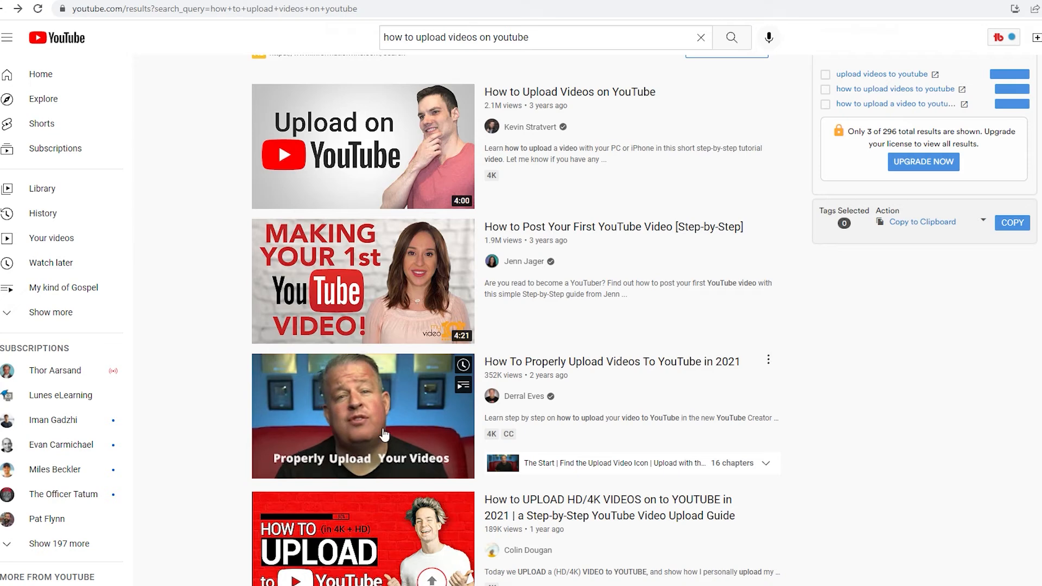
pyautogui.click(554, 385)
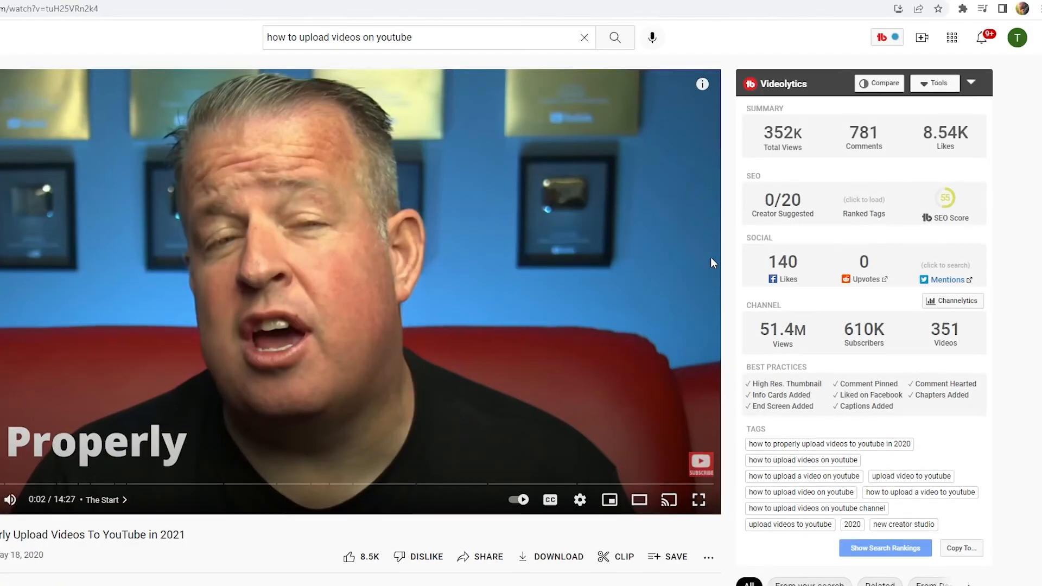
pyautogui.scroll(-2, 830, 320)
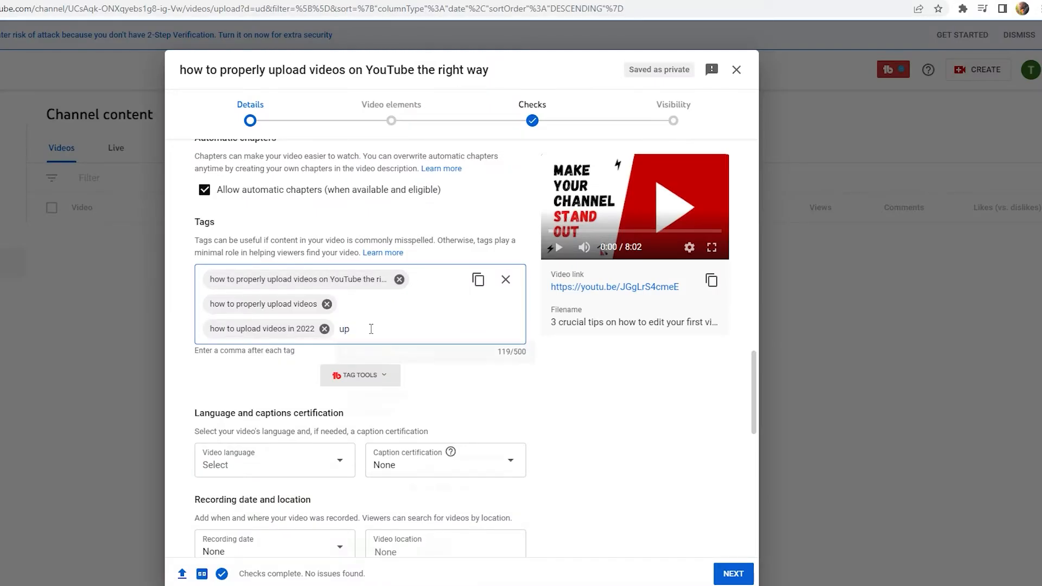
# - Add 'upload videos to youtube' as a fourth tag, bringing the tags to 146/500 characters
pyautogui.write('load vid')
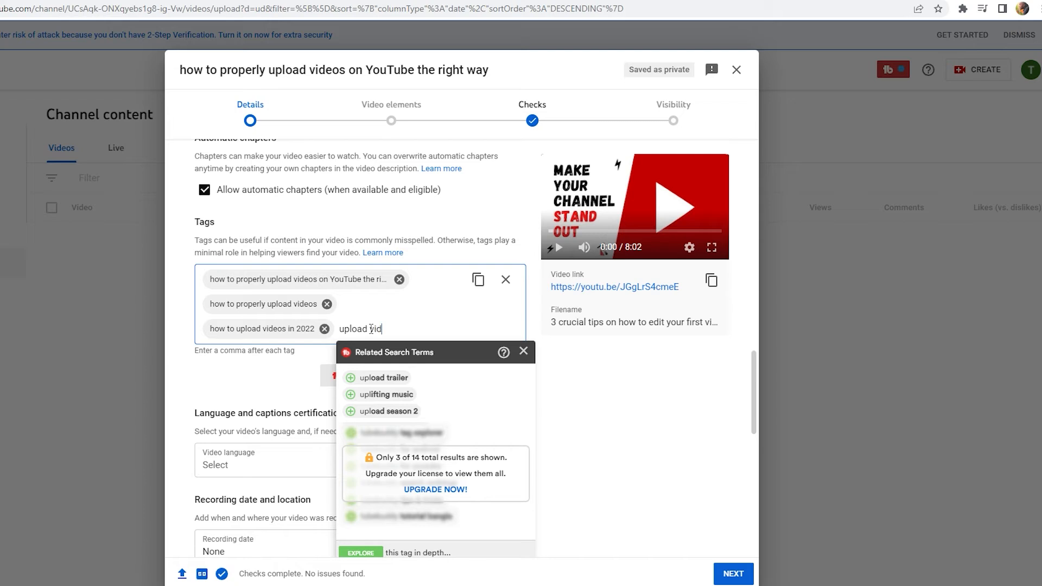
pyautogui.write('eos to youtubre')
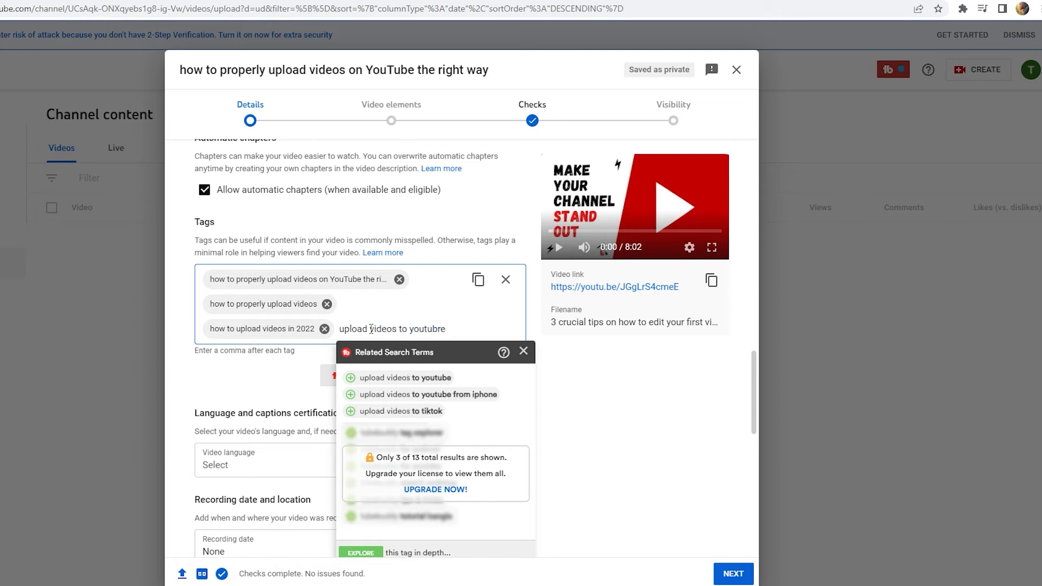
pyautogui.click(405, 378)
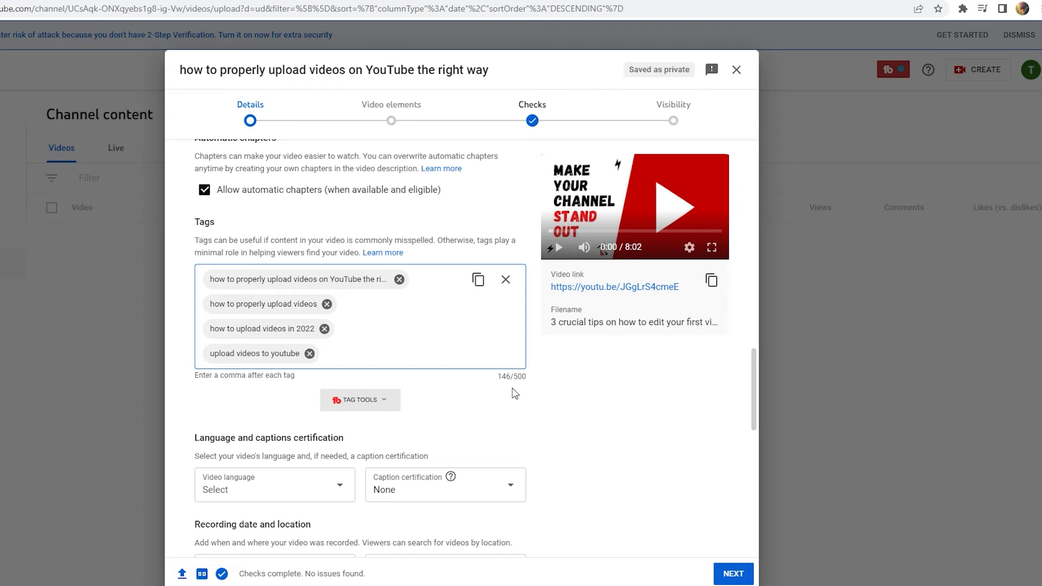
pyautogui.scroll(-5, 379, 344)
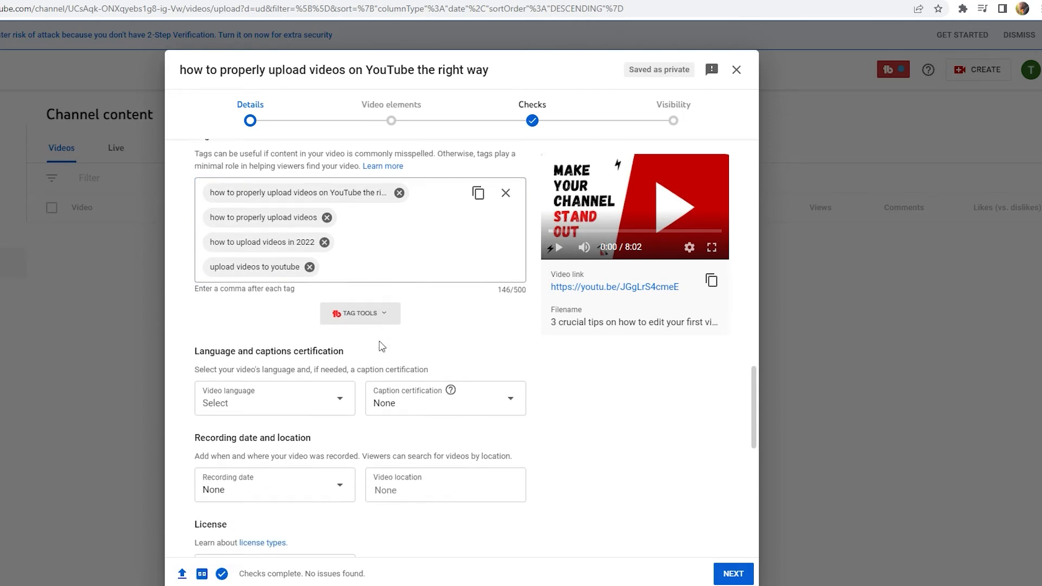
# - Set the video language to English, leaving content sampling allowed
pyautogui.click(314, 244)
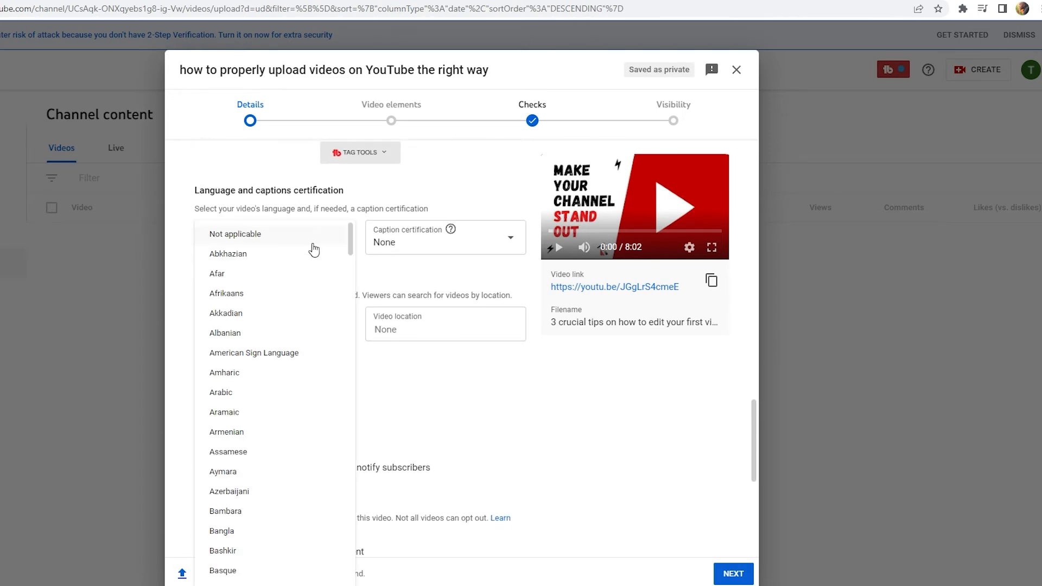
pyautogui.scroll(-10, 267, 541)
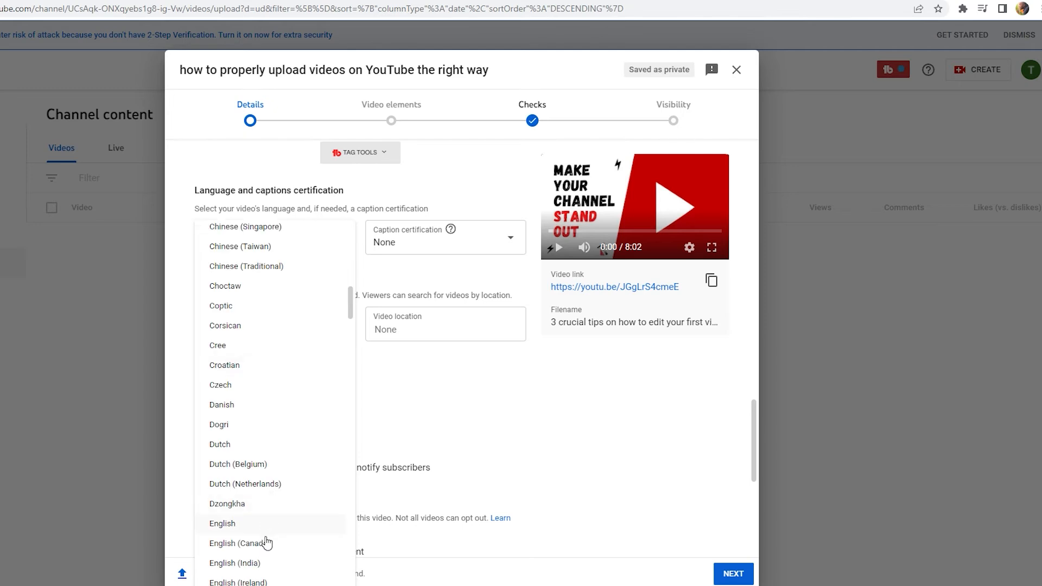
pyautogui.click(293, 524)
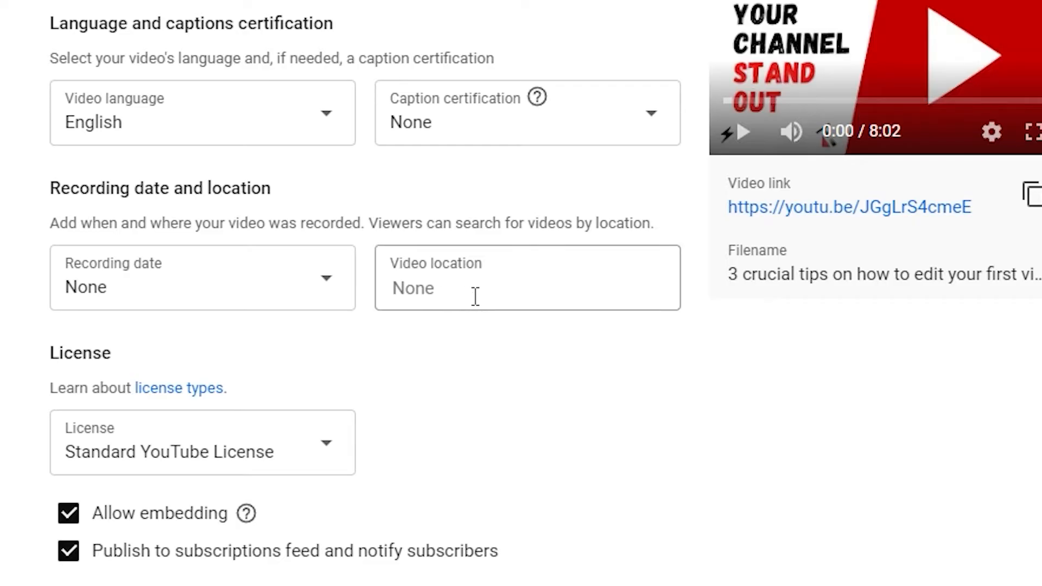
pyautogui.click(418, 334)
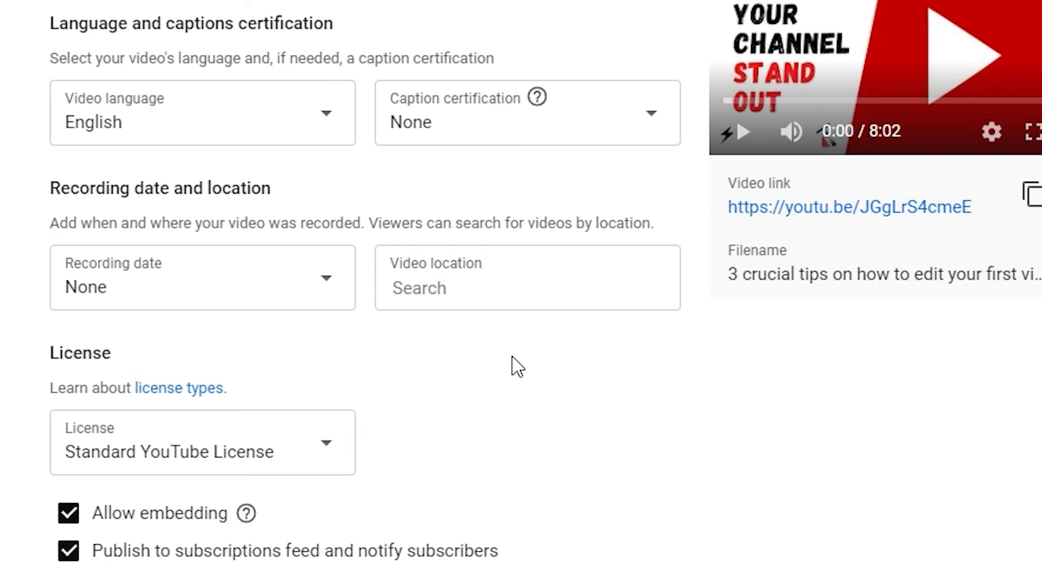
pyautogui.scroll(-5, 470, 288)
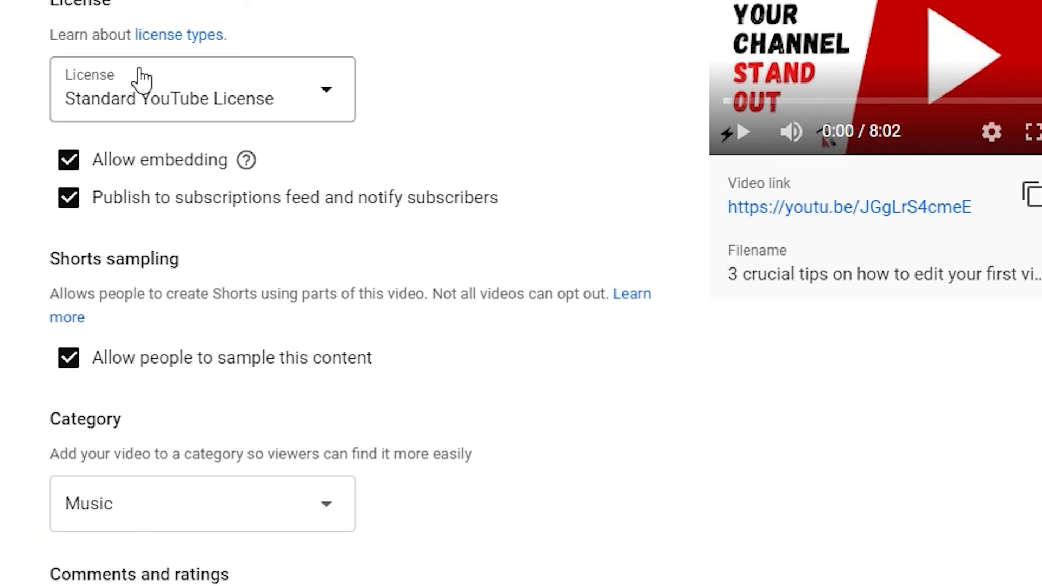
pyautogui.scroll(-4, 175, 139)
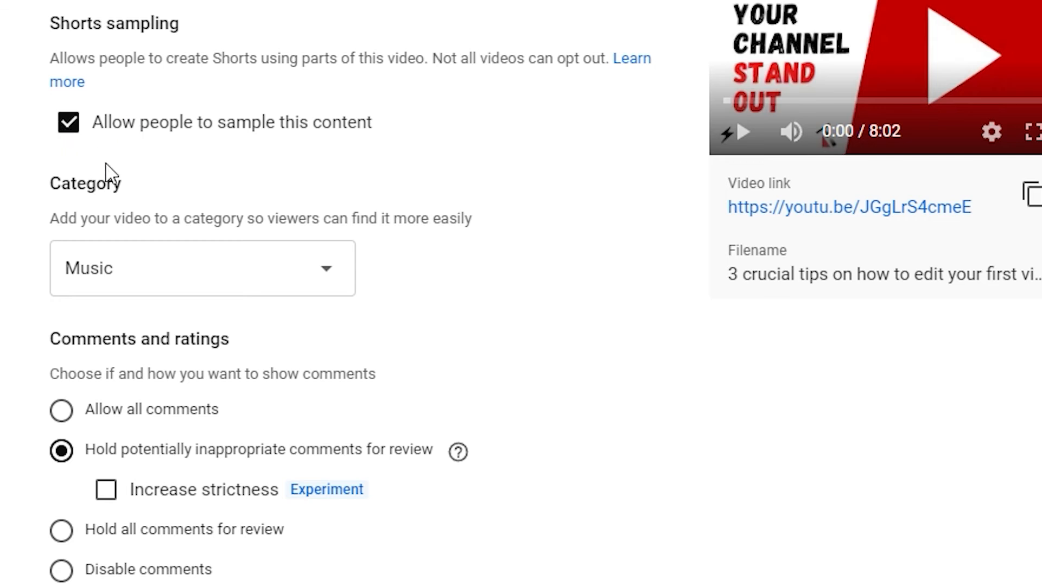
pyautogui.scroll(-1, 209, 175)
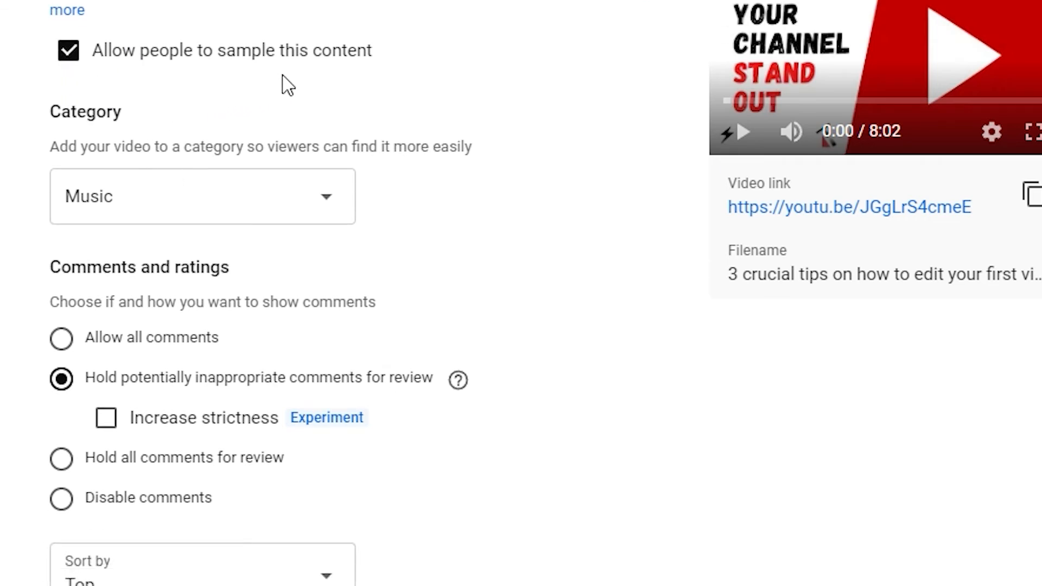
pyautogui.click(77, 57)
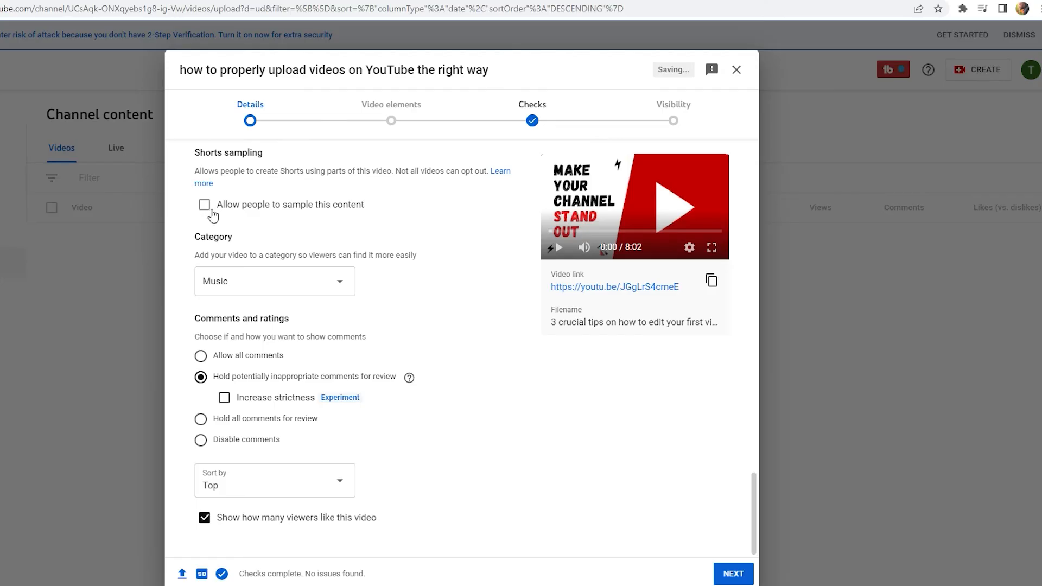
pyautogui.click(212, 216)
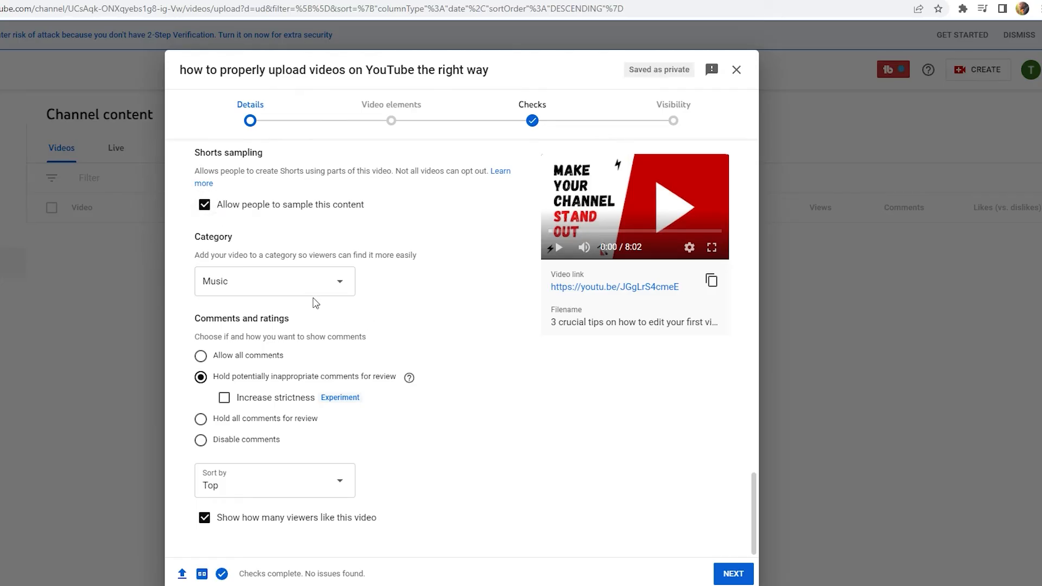
# - Set the category to Education and continue to the Video elements step
pyautogui.click(292, 283)
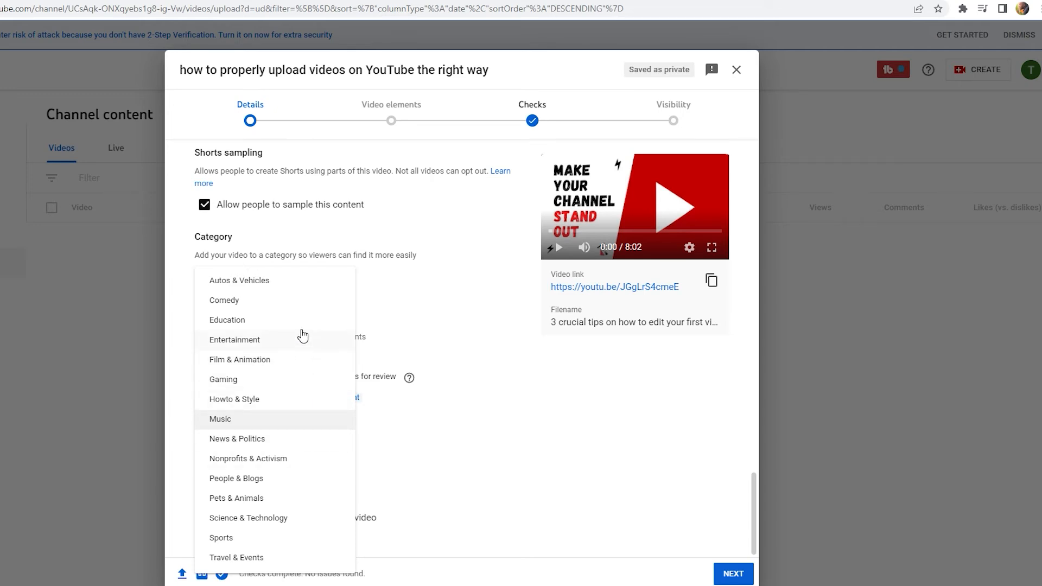
pyautogui.click(227, 319)
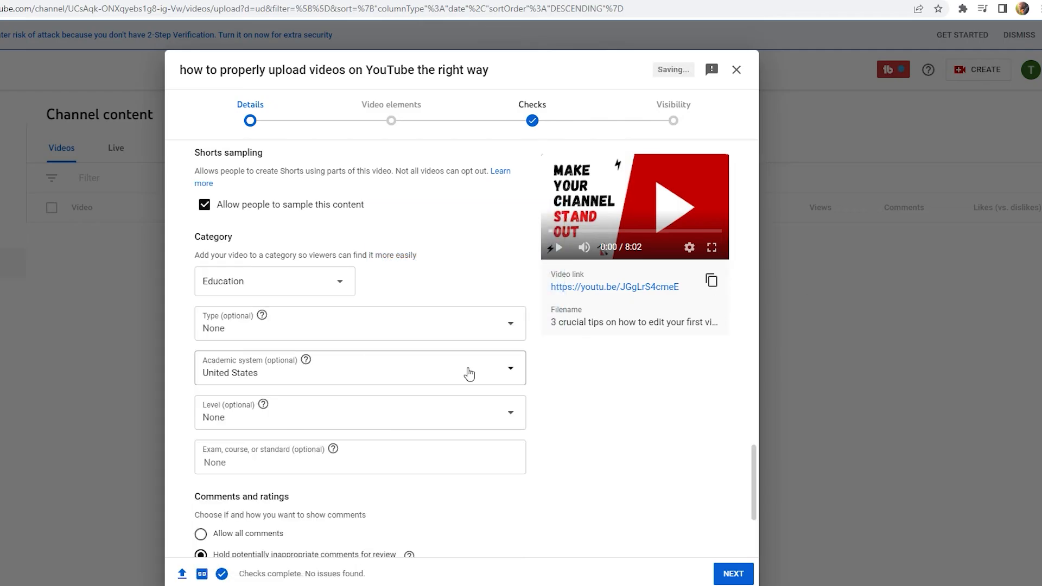
pyautogui.scroll(-2, 271, 380)
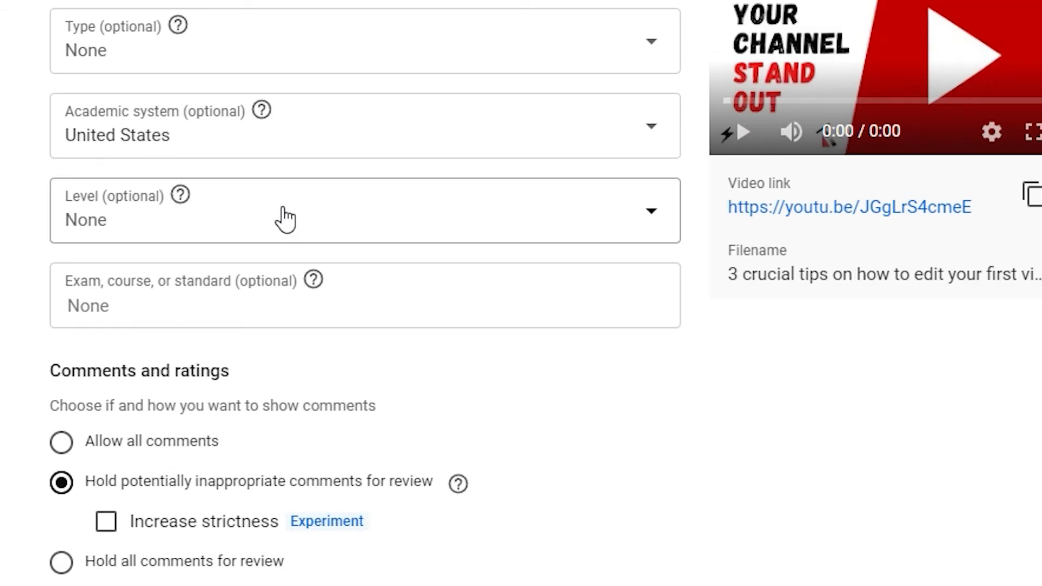
pyautogui.scroll(-2, 285, 219)
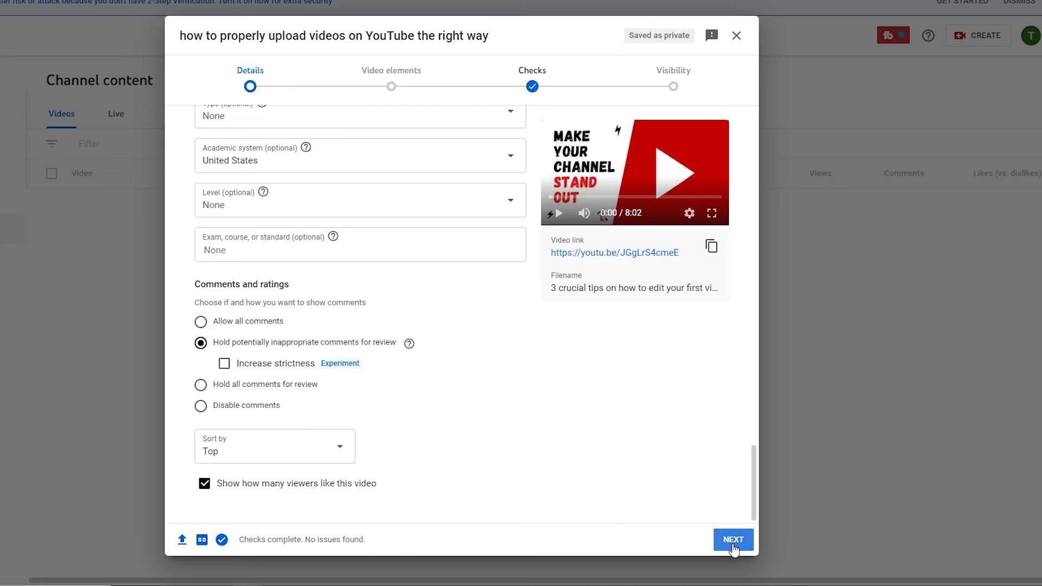
pyautogui.click(1031, 585)
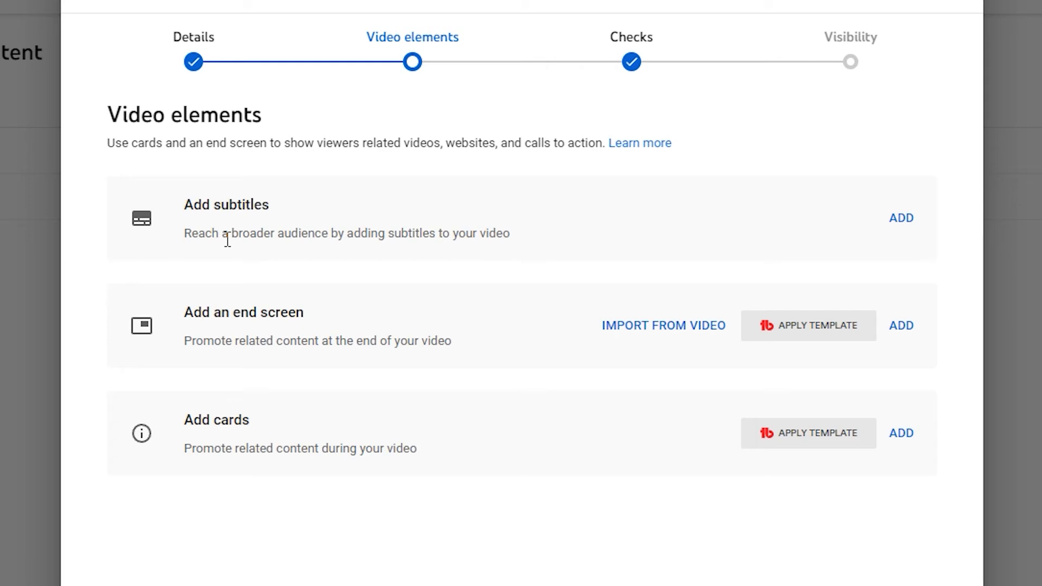
# - Close the subtitle editor without adding subtitles, then open the End Screens editor
pyautogui.click(912, 223)
pyautogui.click(955, 36)
pyautogui.click(918, 329)
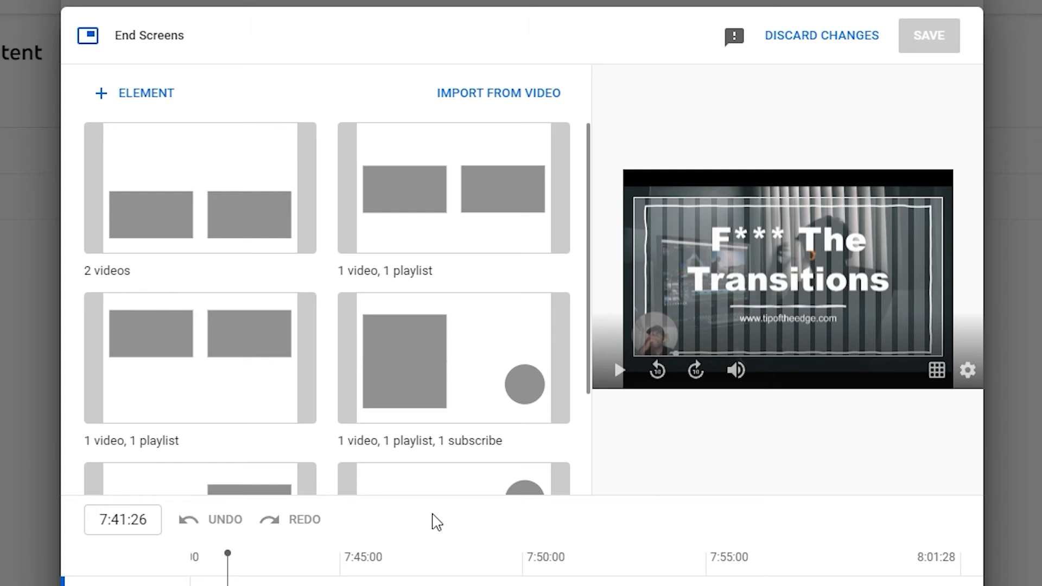
# - Add a video element and a subscribe element to the end screen and position them
pyautogui.click(140, 97)
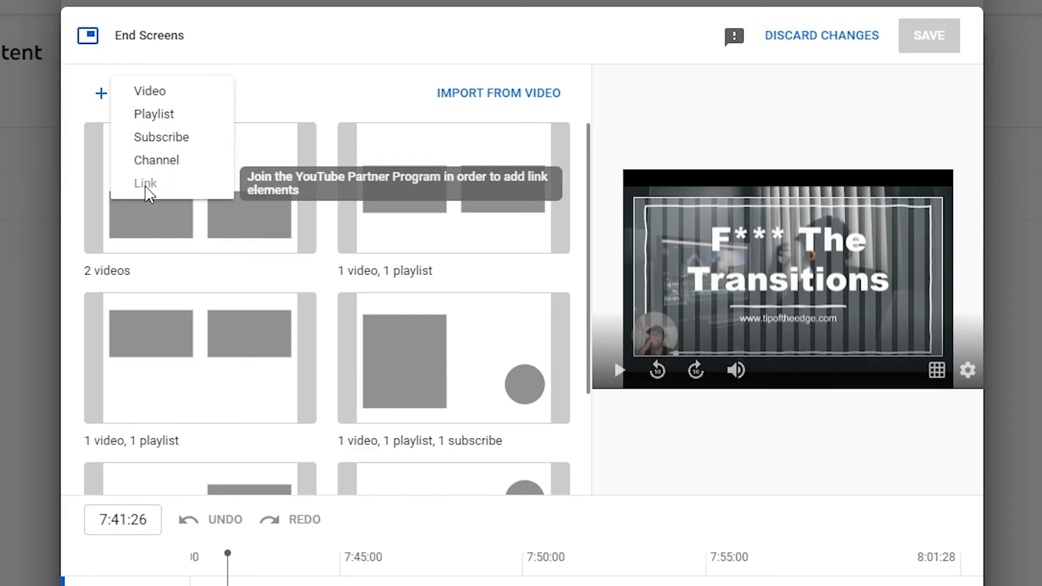
pyautogui.click(344, 65)
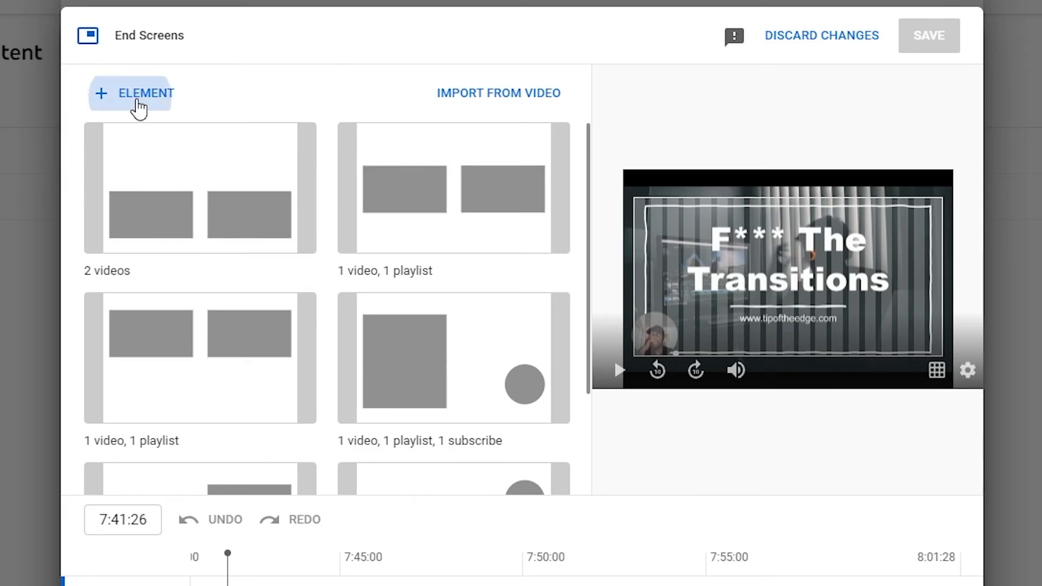
pyautogui.click(135, 101)
pyautogui.click(158, 94)
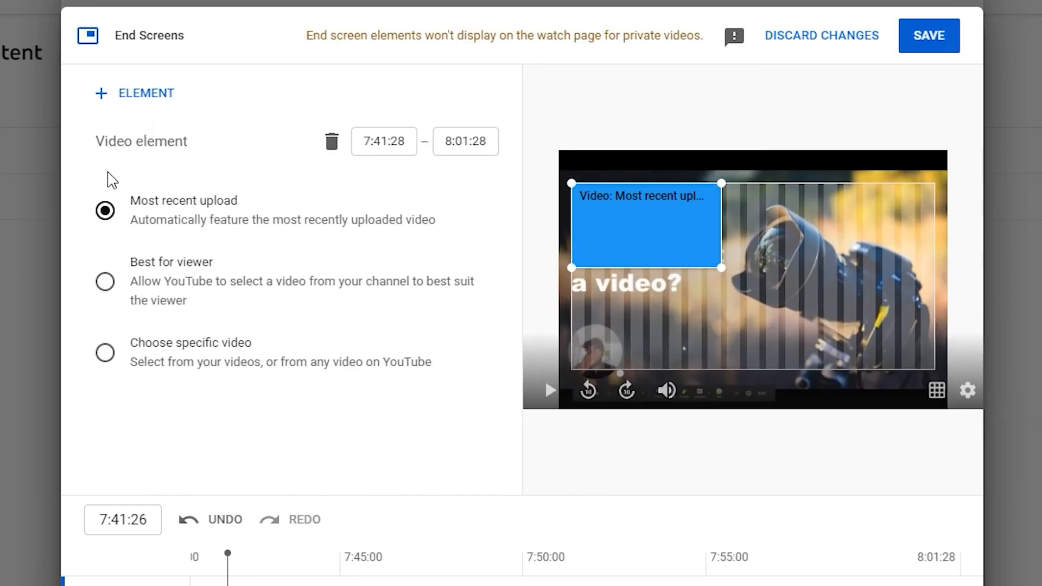
pyautogui.click(133, 99)
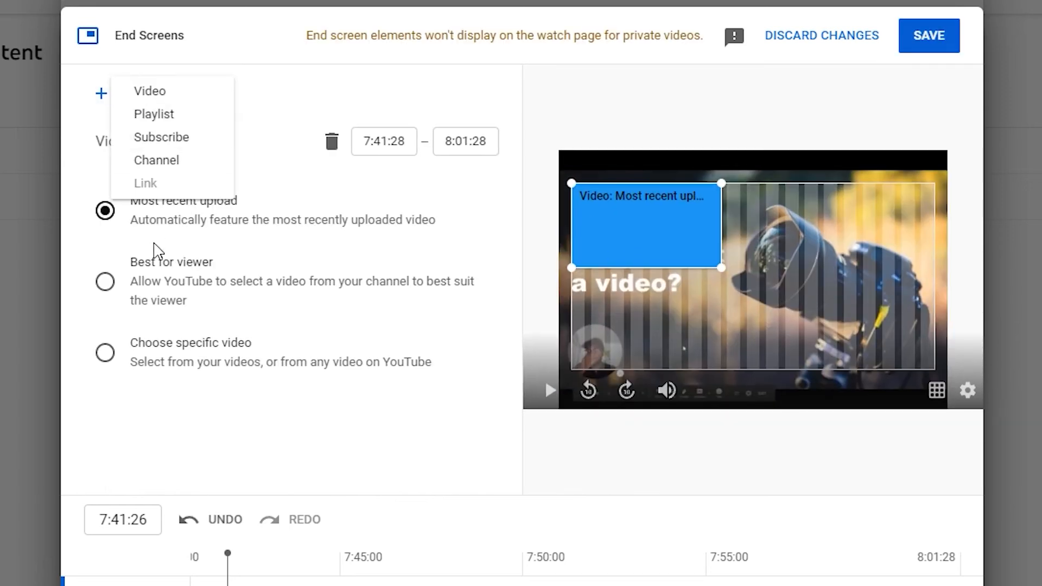
pyautogui.click(201, 139)
pyautogui.moveTo(895, 211)
pyautogui.mouseDown()
pyautogui.moveTo(684, 215)
pyautogui.moveTo(891, 284)
pyautogui.moveTo(898, 209)
pyautogui.mouseUp()
pyautogui.moveTo(689, 278); pyautogui.dragTo(620, 220)
# - Set the video element to Best for viewer and bring up the specific-video picker
pyautogui.click(896, 239)
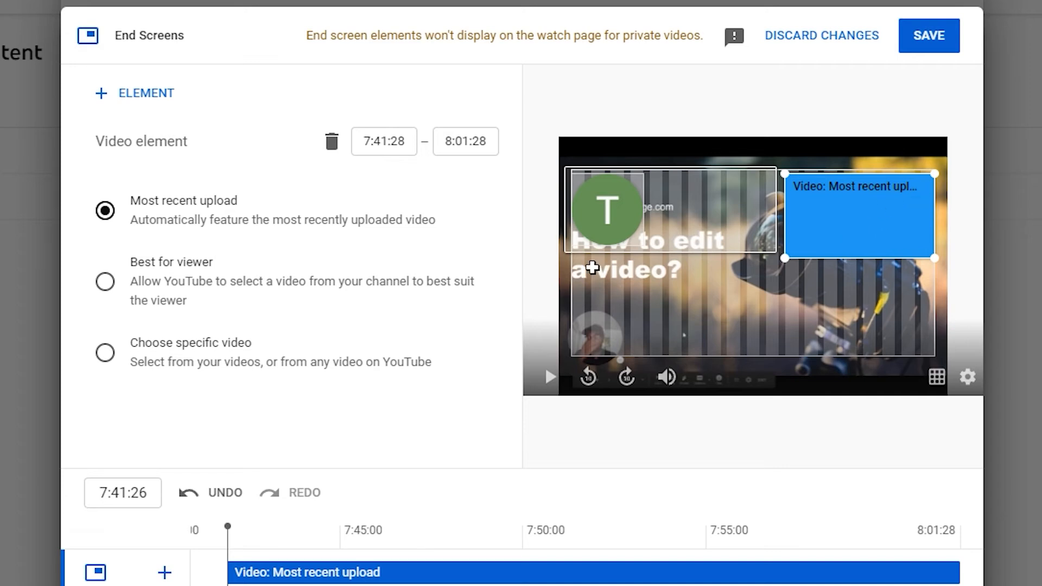
pyautogui.click(129, 300)
pyautogui.click(140, 225)
pyautogui.click(145, 305)
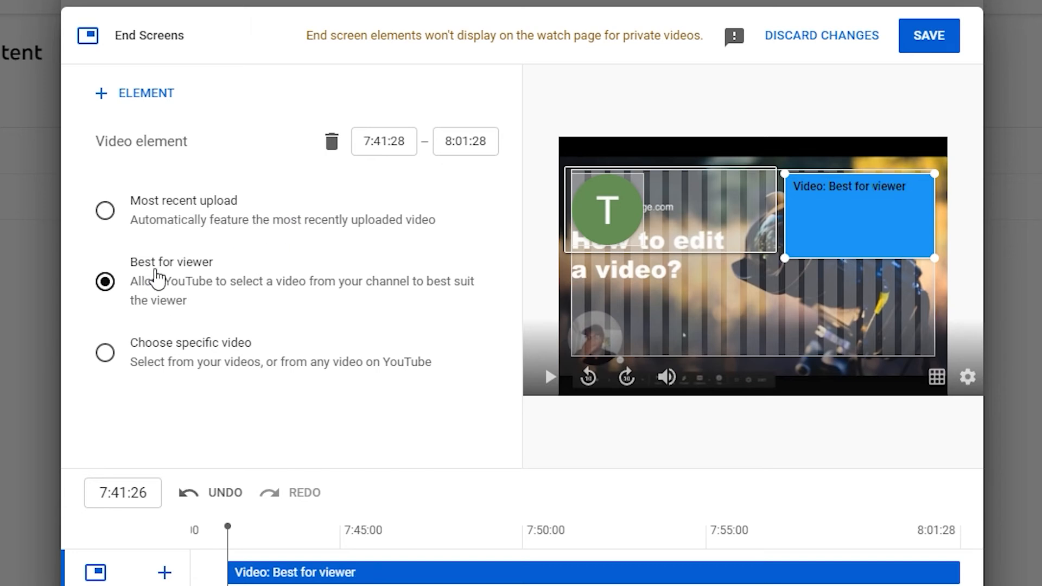
pyautogui.click(106, 354)
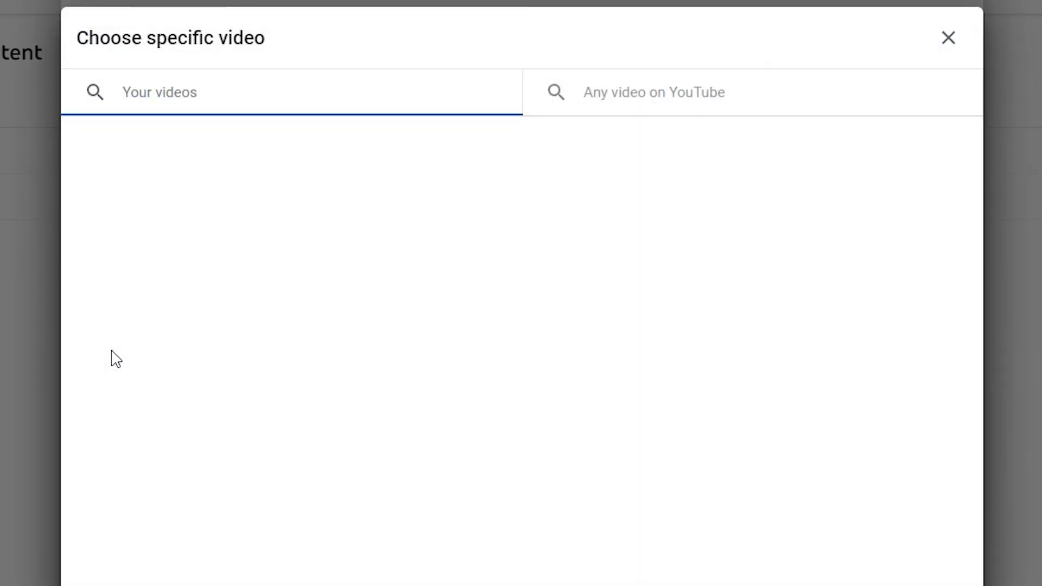
# - Close the specific-video picker without choosing and save the Best for viewer end screen
pyautogui.scroll(-5, 496, 290)
pyautogui.scroll(-8, 497, 294)
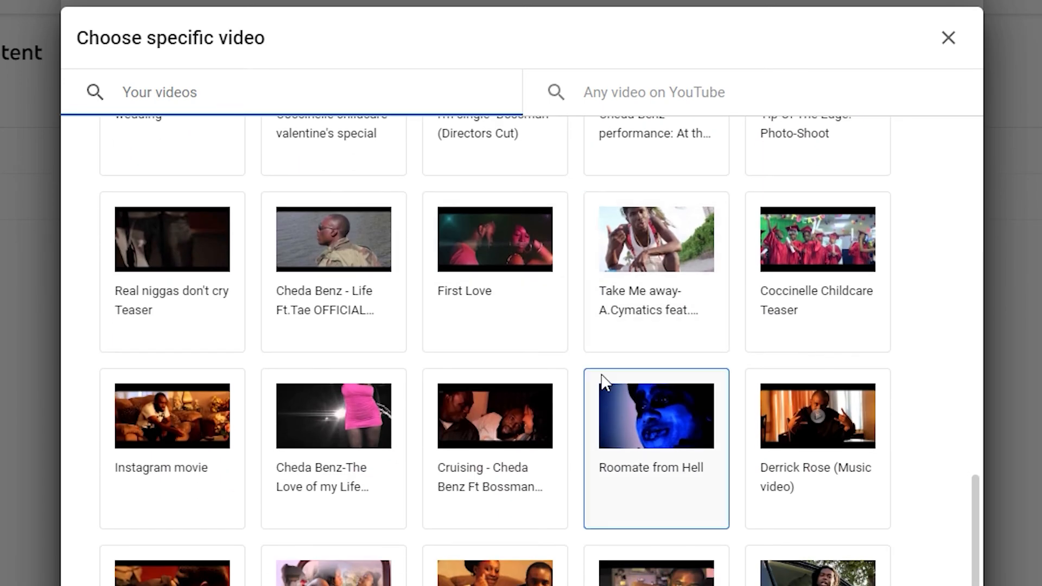
pyautogui.scroll(10, 600, 367)
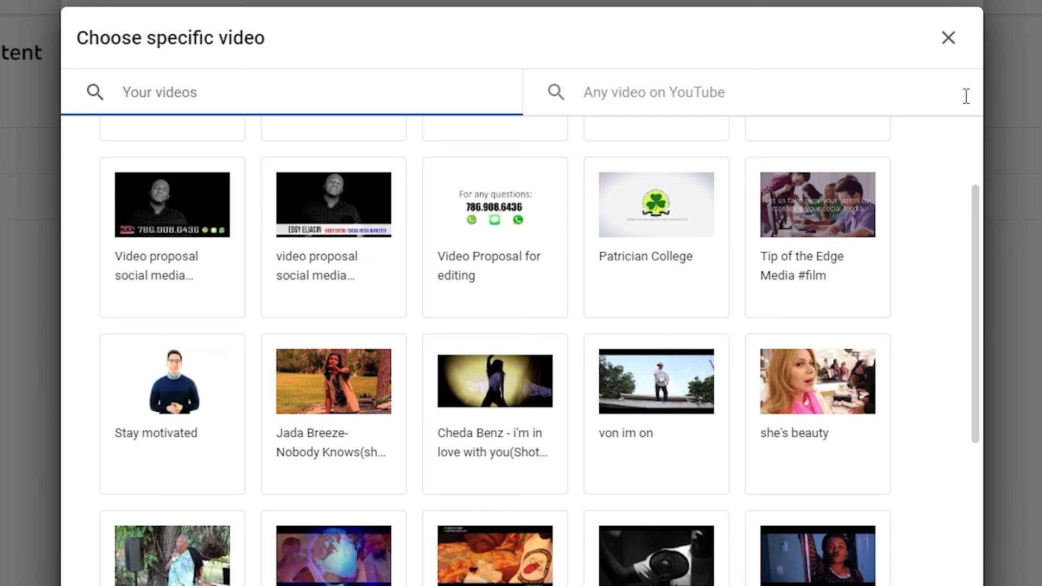
pyautogui.click(949, 39)
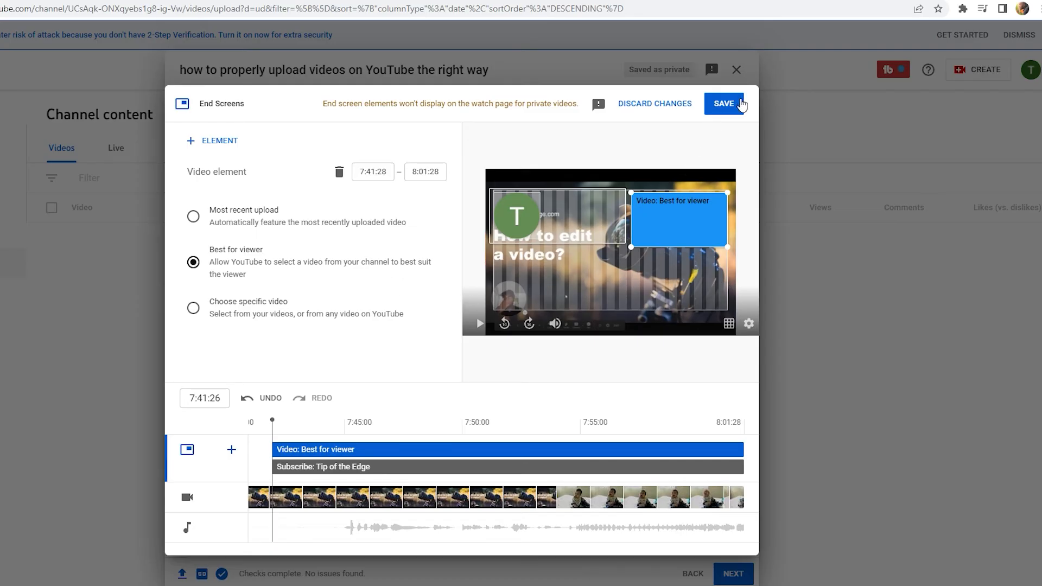
pyautogui.click(740, 101)
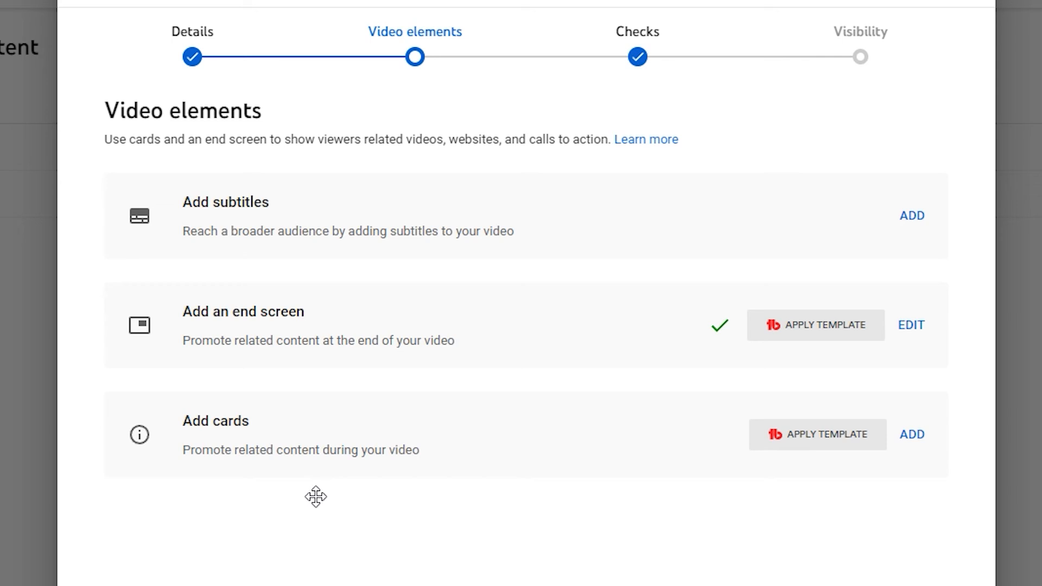
pyautogui.click(921, 436)
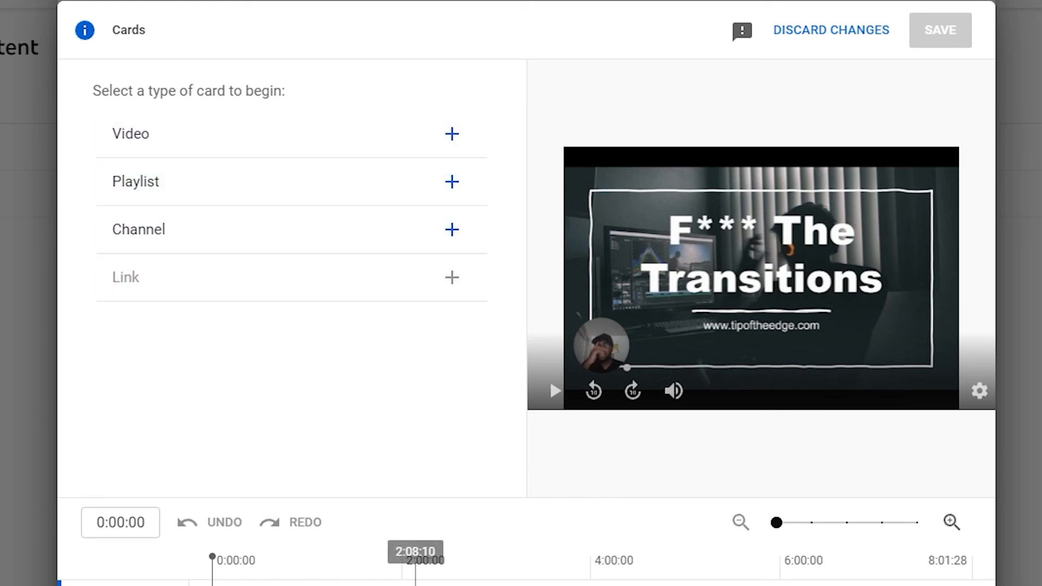
pyautogui.click(804, 575)
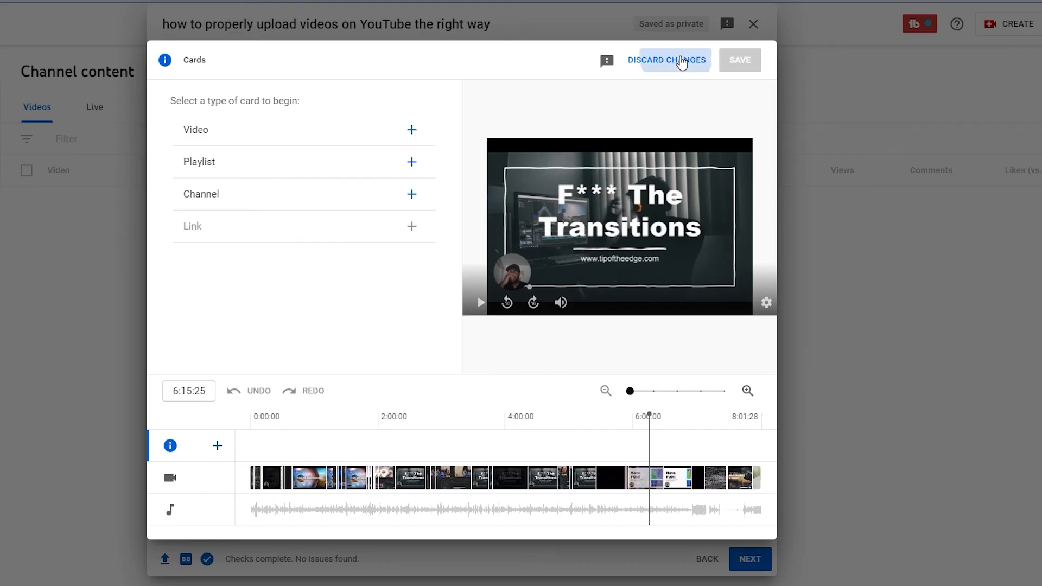
pyautogui.click(681, 61)
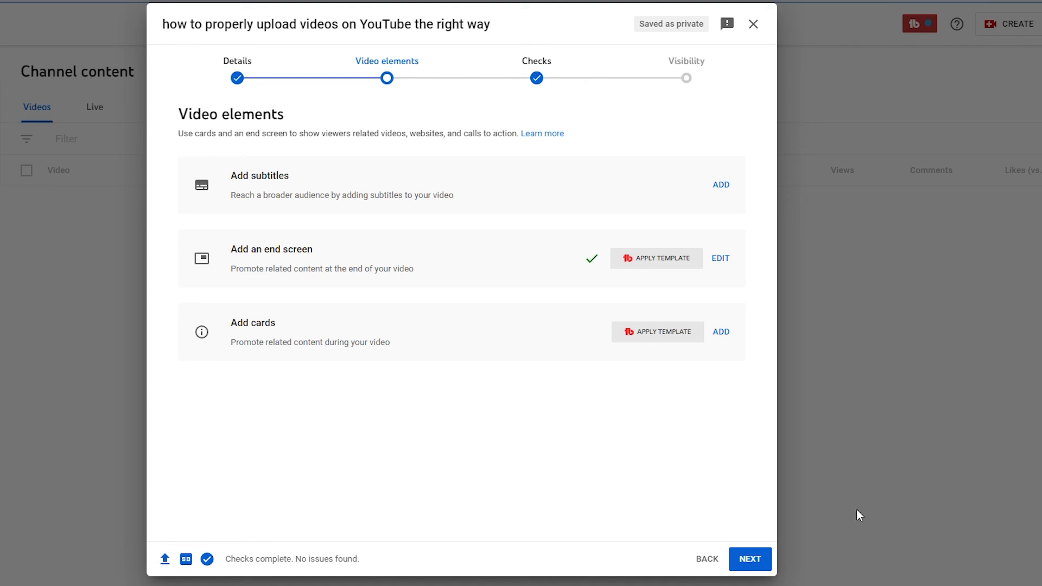
# - Pass the copyright Checks step, dismissing its introduction popup, and reach Visibility
pyautogui.click(752, 557)
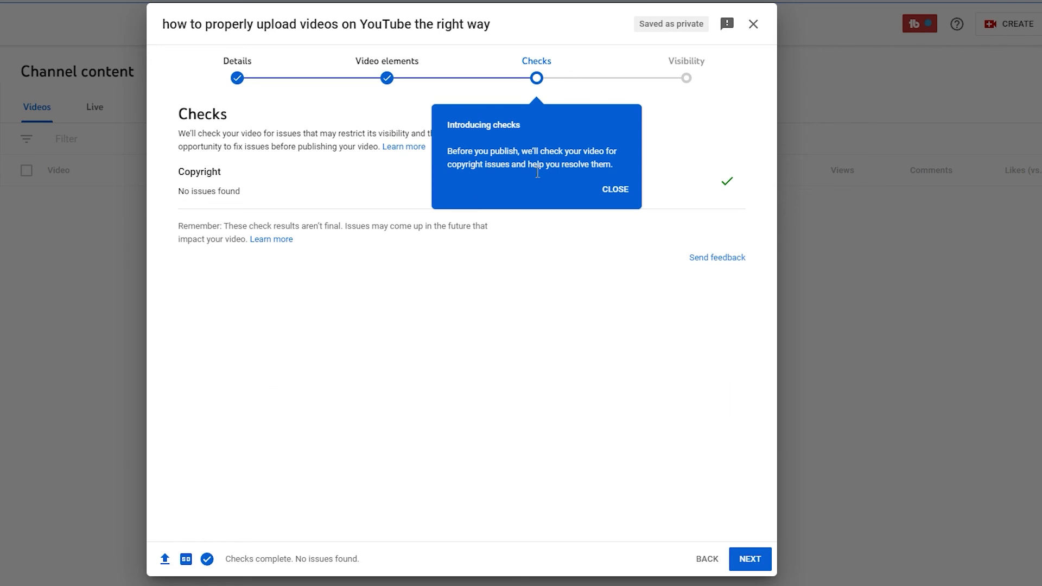
pyautogui.click(615, 190)
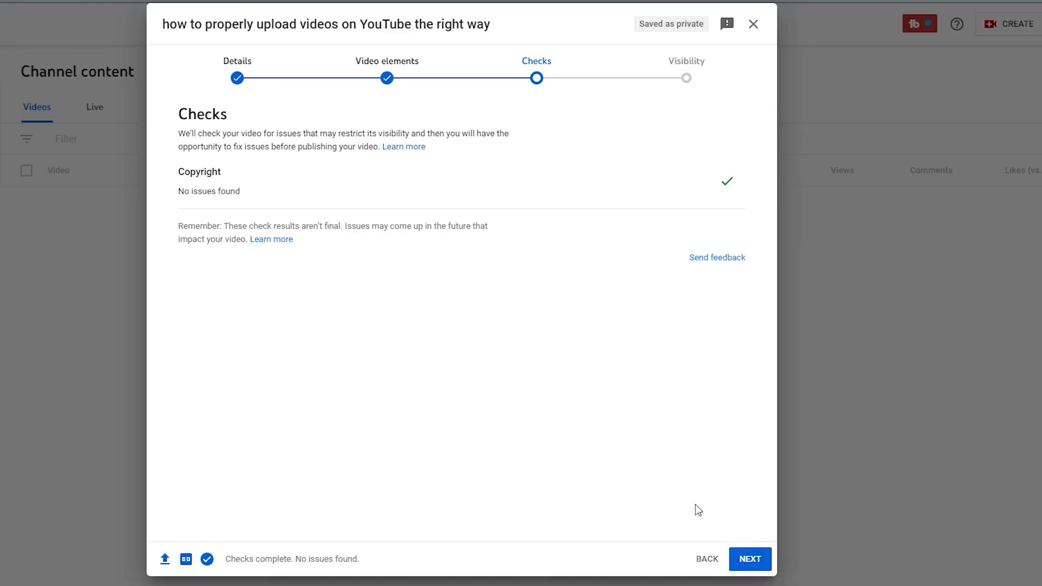
pyautogui.click(754, 562)
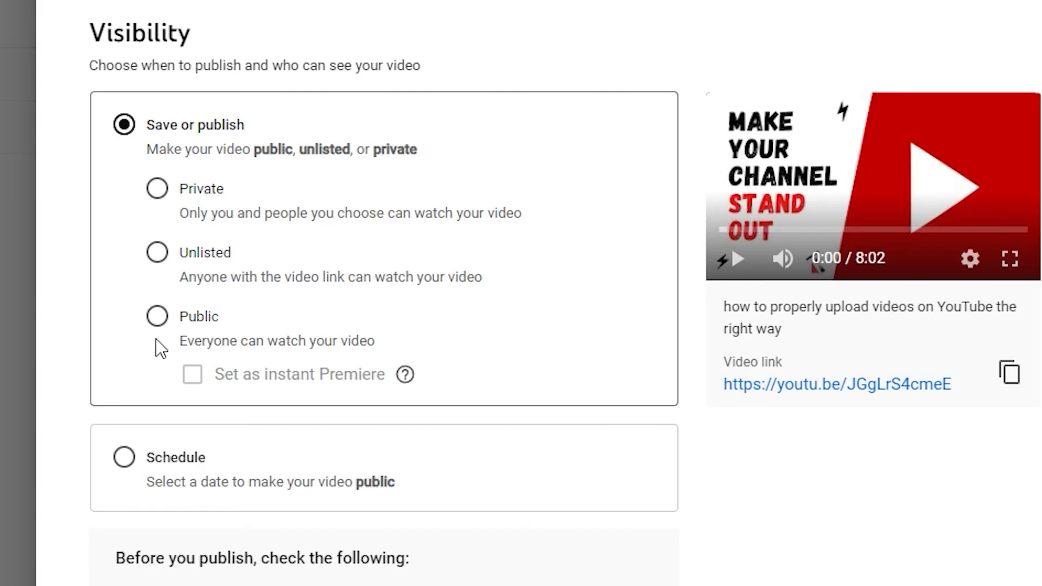
# - Try the Private, Unlisted and Public visibility options
pyautogui.click(157, 189)
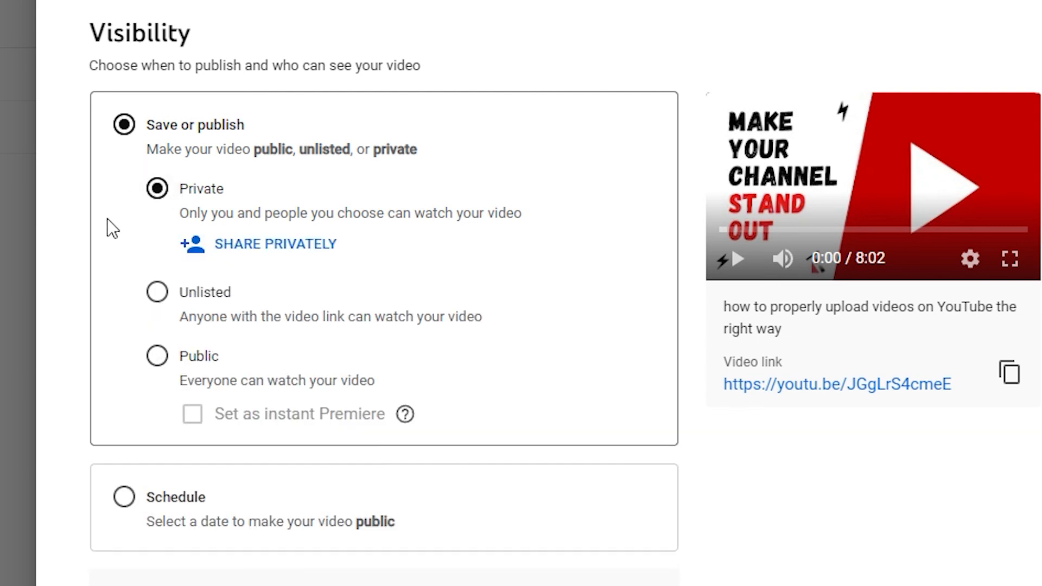
pyautogui.click(158, 296)
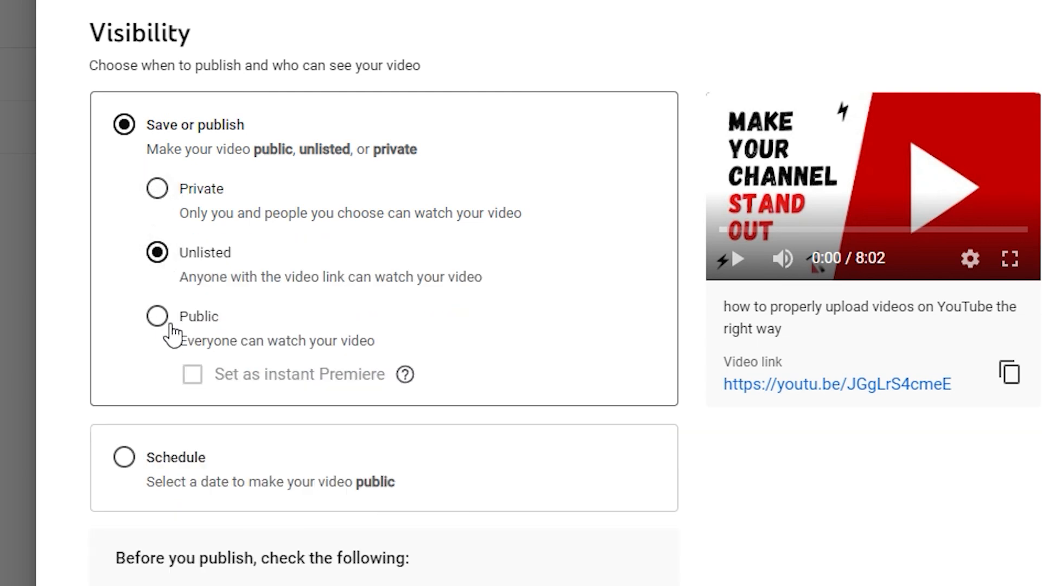
pyautogui.click(158, 319)
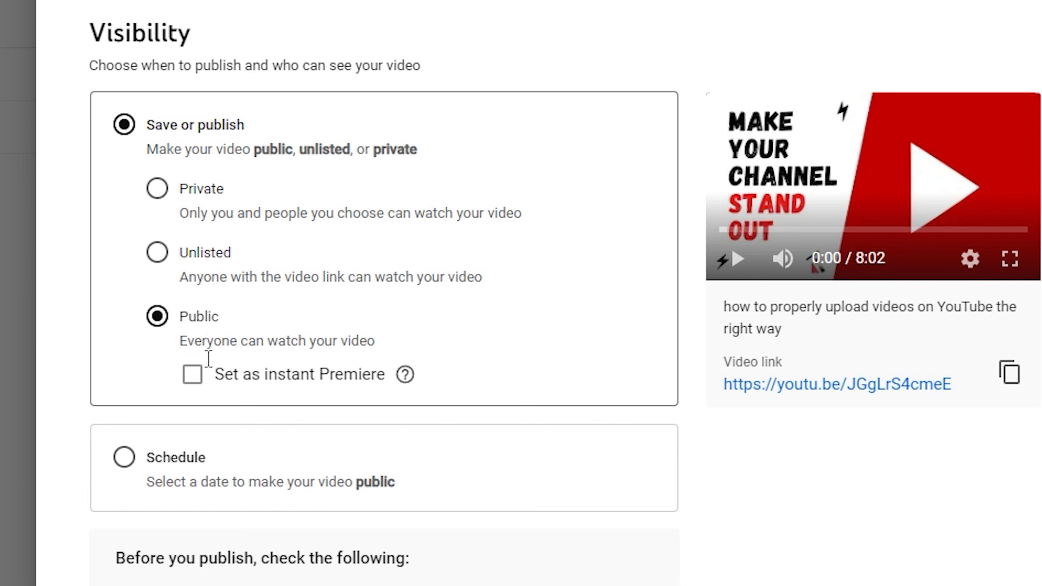
pyautogui.scroll(-1, 279, 307)
pyautogui.scroll(1, 279, 307)
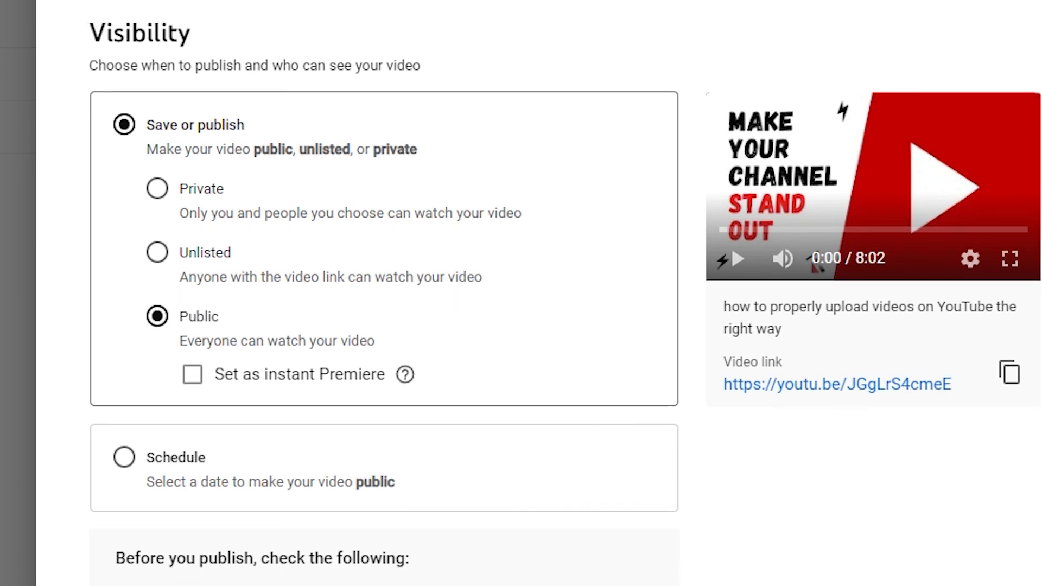
# - Try scheduling for June 20, then July 14, 2022, before publishing the video as Public now
pyautogui.click(143, 470)
pyautogui.click(302, 305)
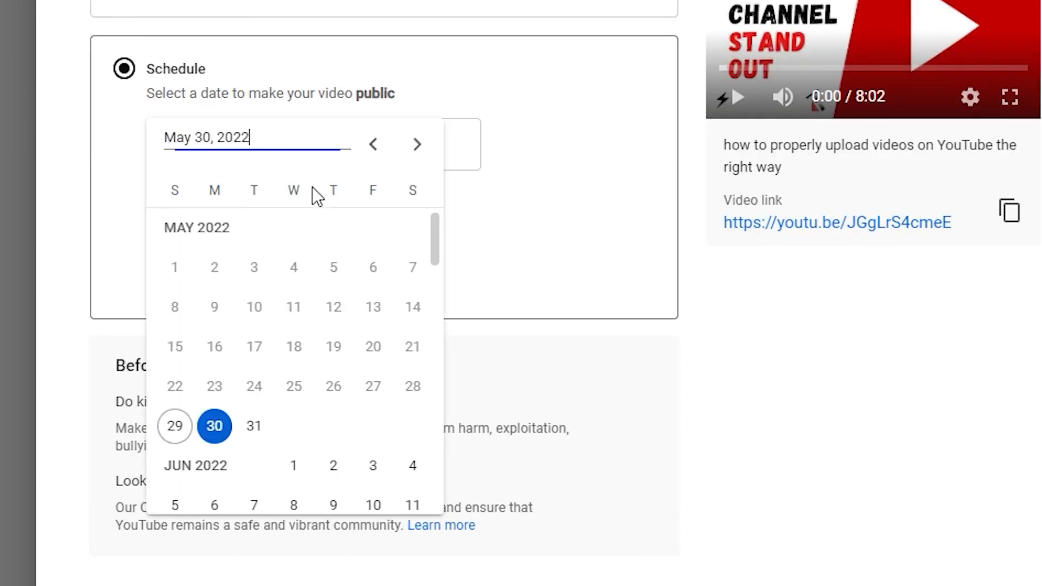
pyautogui.click(417, 144)
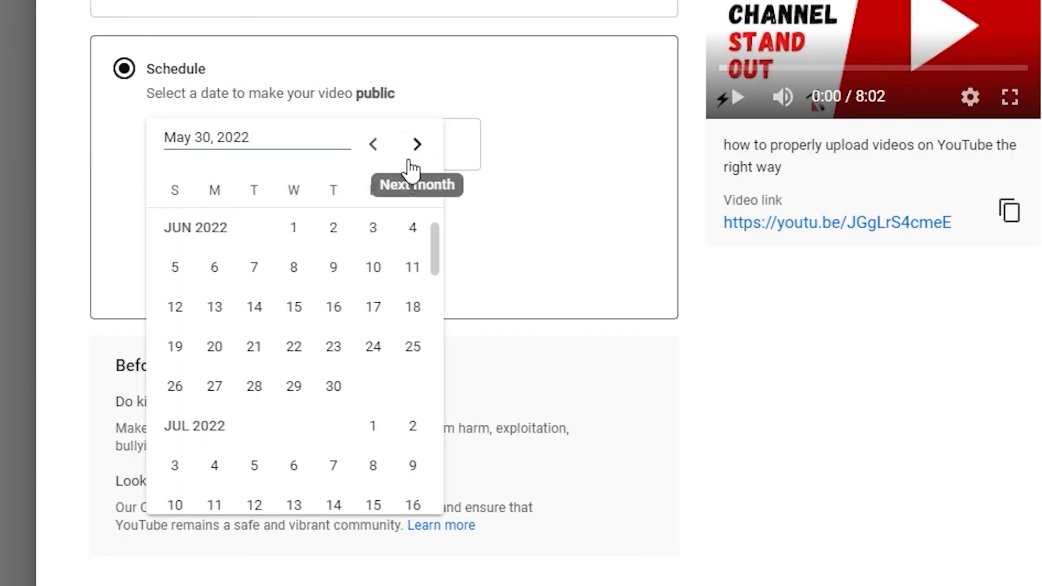
pyautogui.click(373, 144)
pyautogui.scroll(-4, 280, 437)
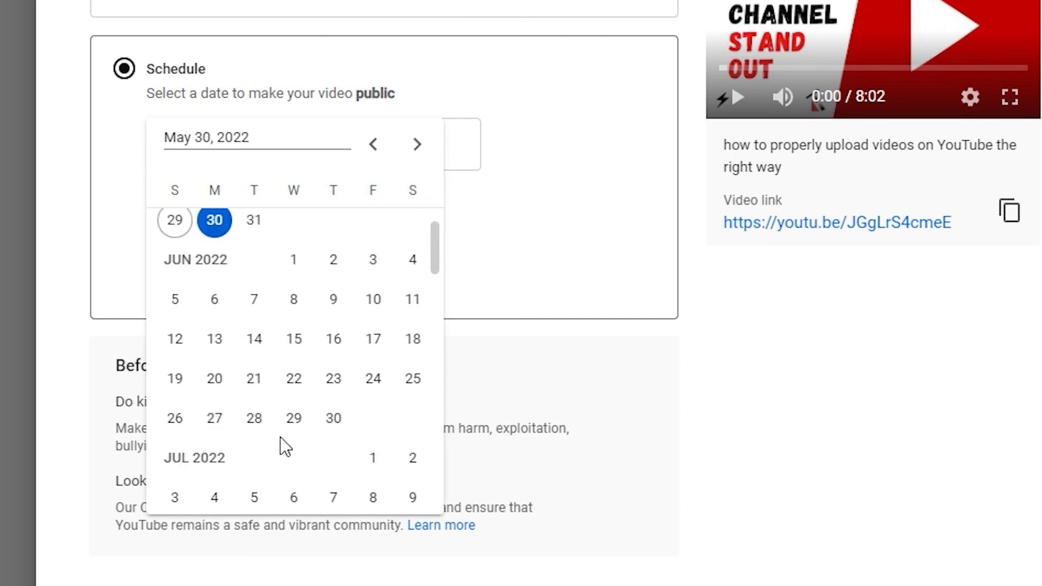
pyautogui.click(214, 364)
pyautogui.click(244, 144)
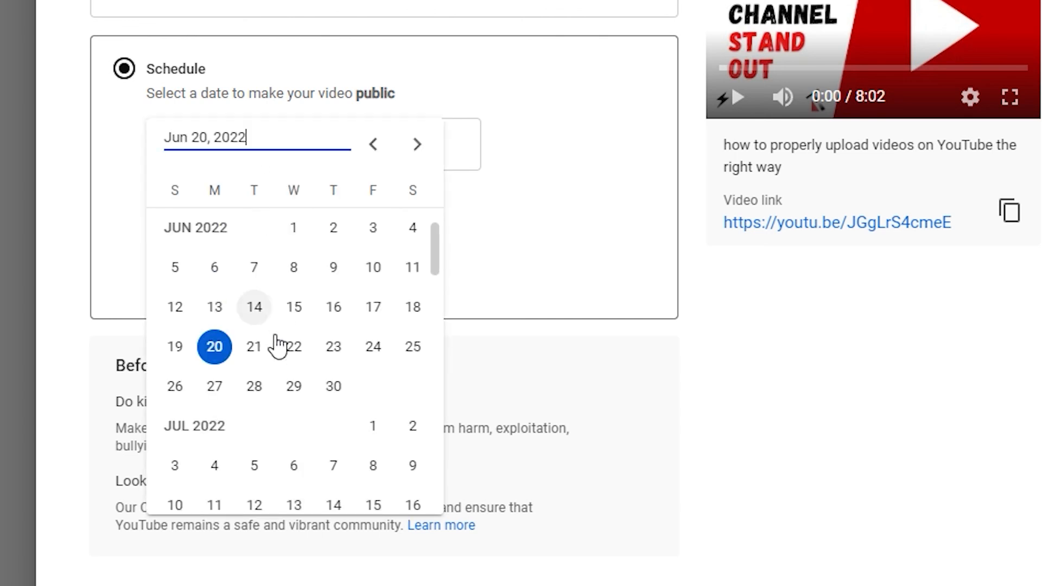
pyautogui.scroll(-2, 309, 361)
pyautogui.click(330, 417)
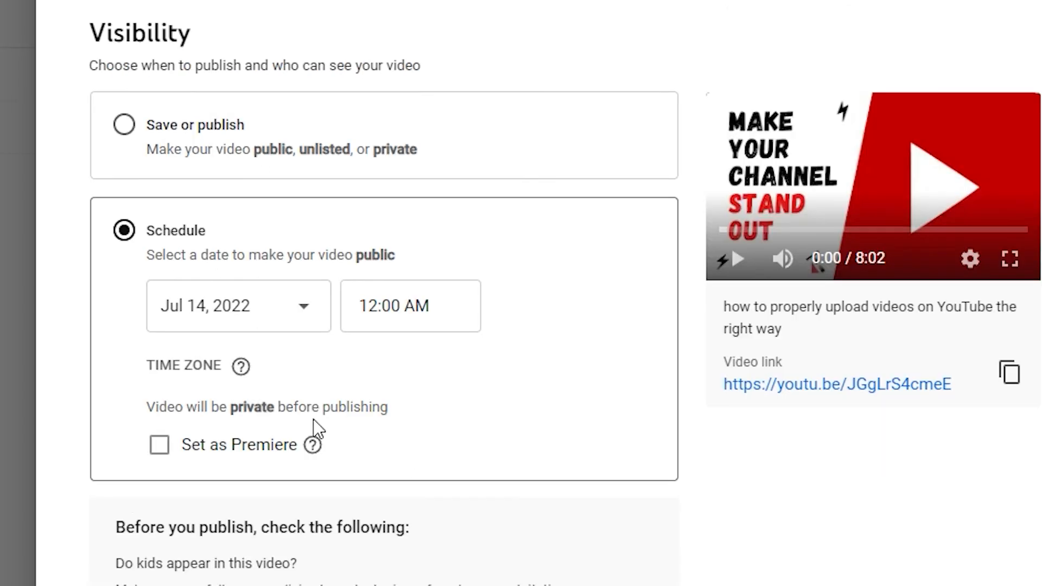
pyautogui.click(122, 109)
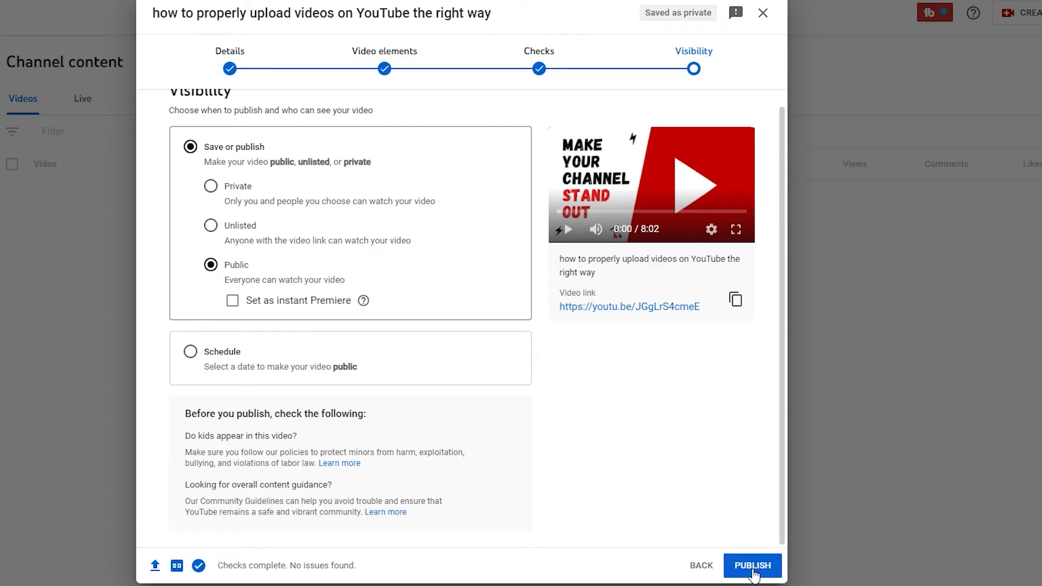
pyautogui.click(753, 566)
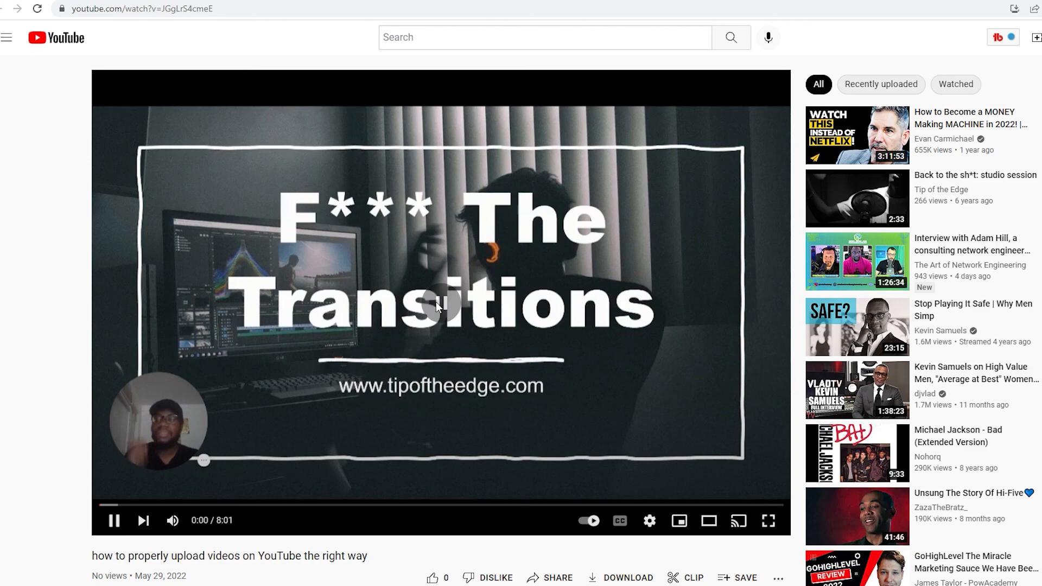
# - Pause the newly published video and expand its description
pyautogui.click(358, 316)
pyautogui.scroll(-10, 201, 323)
pyautogui.click(150, 136)
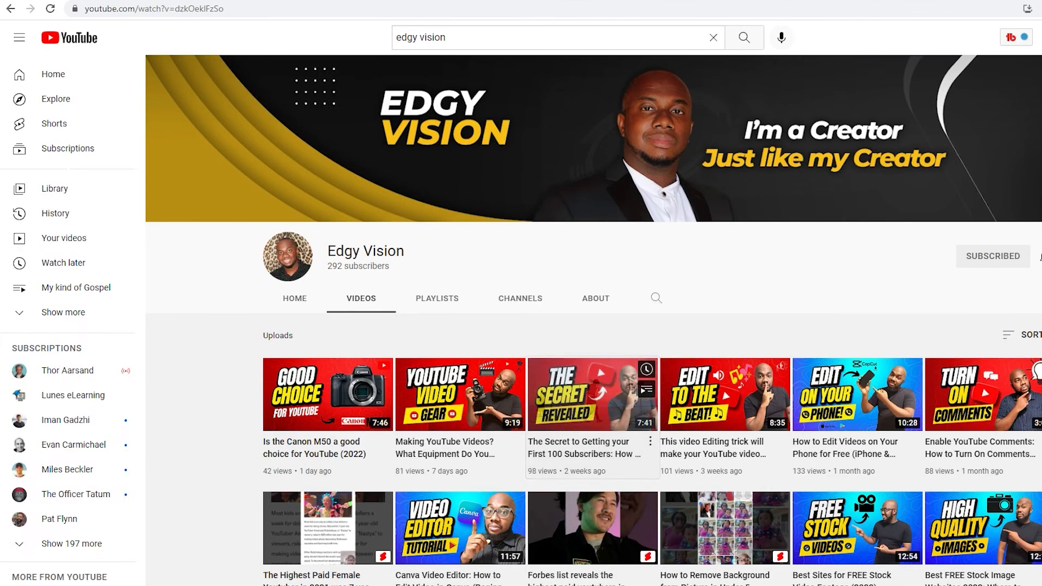
# - Open 'The Secret to Getting your First 100 Subscribers' and pause it at the start
pyautogui.click(463, 394)
pyautogui.click(162, 380)
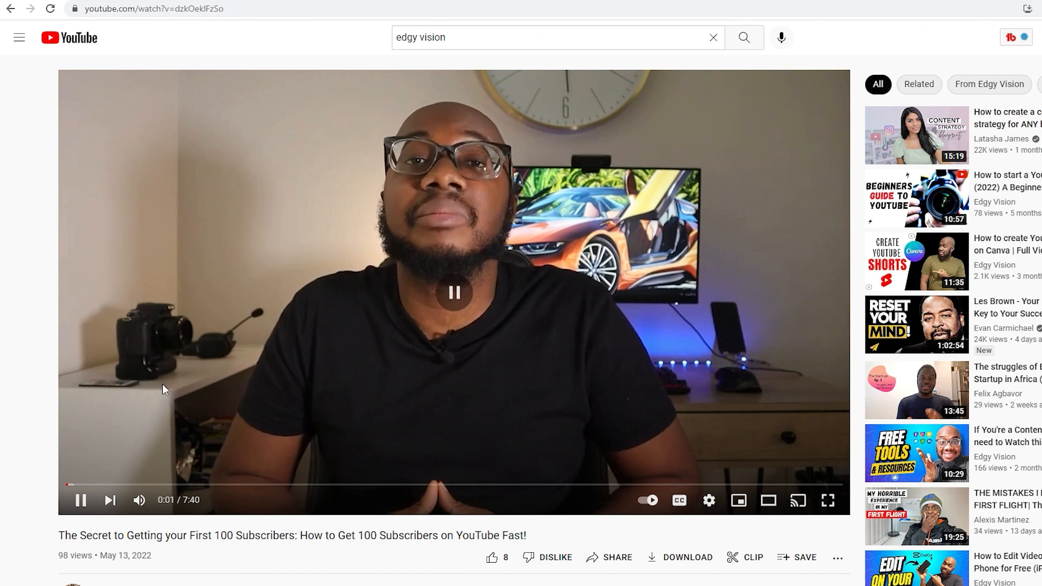
pyautogui.scroll(-1, 2, 537)
pyautogui.scroll(1, 1, 542)
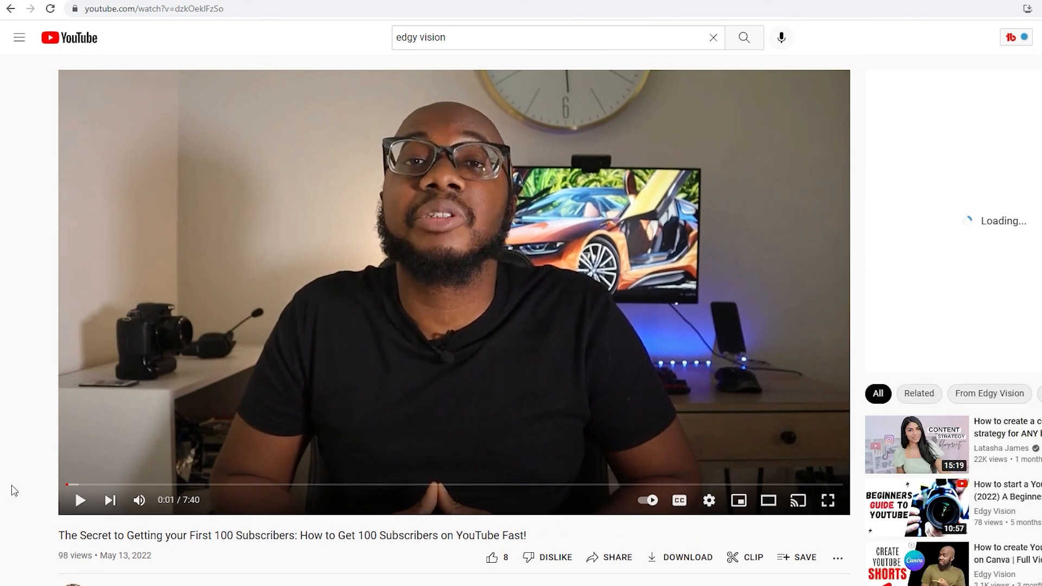